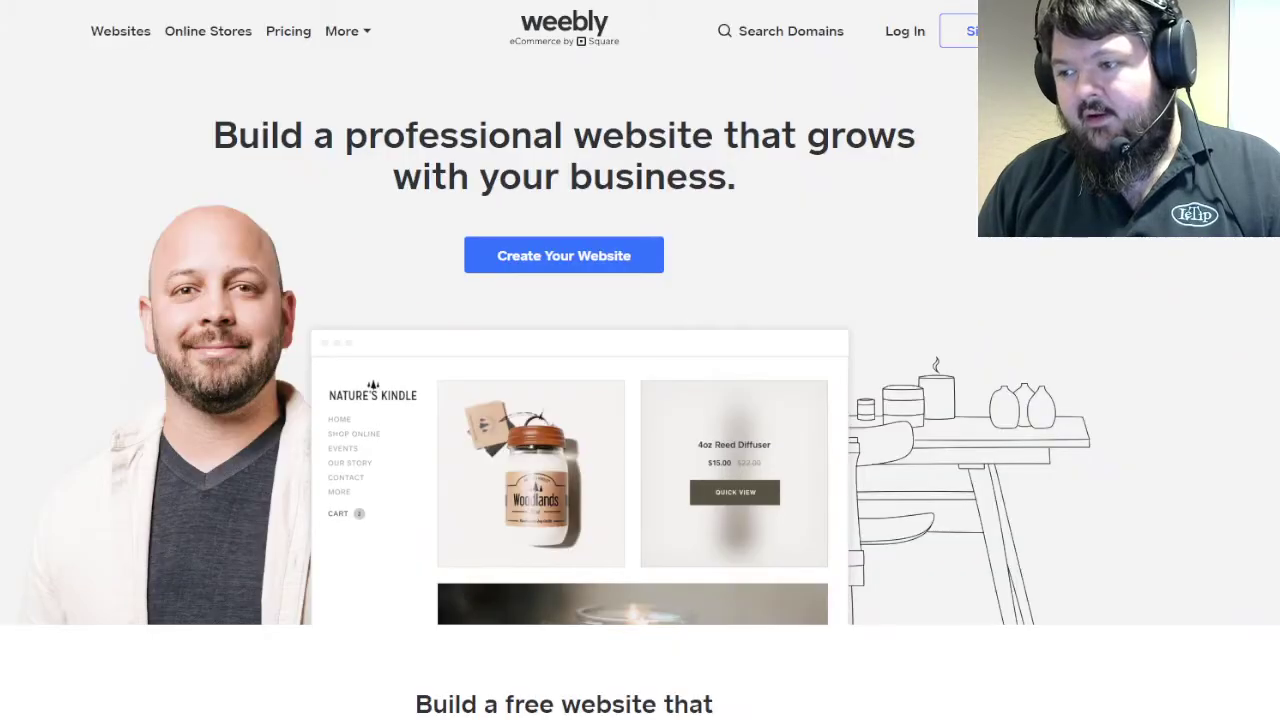
- Look over the Weebly home page, including its free website offer and sample website designs
scroll(777, 286, down, 3)
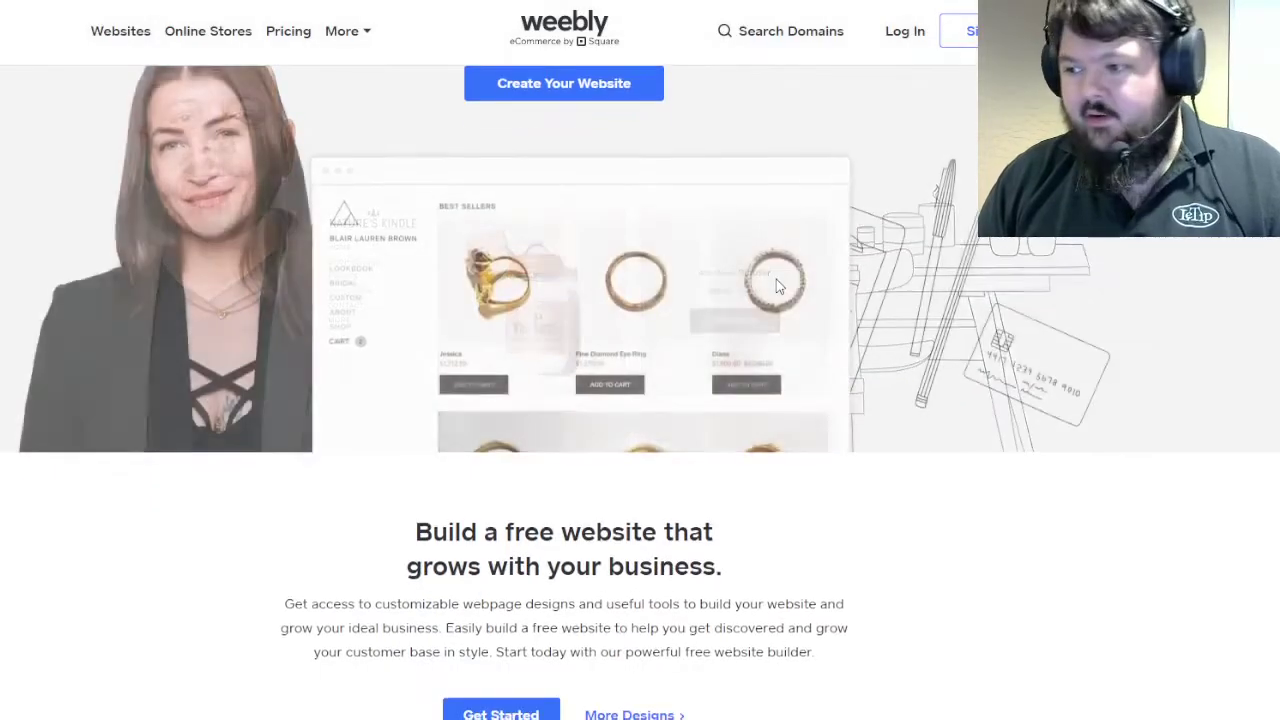
scroll(777, 286, down, 3)
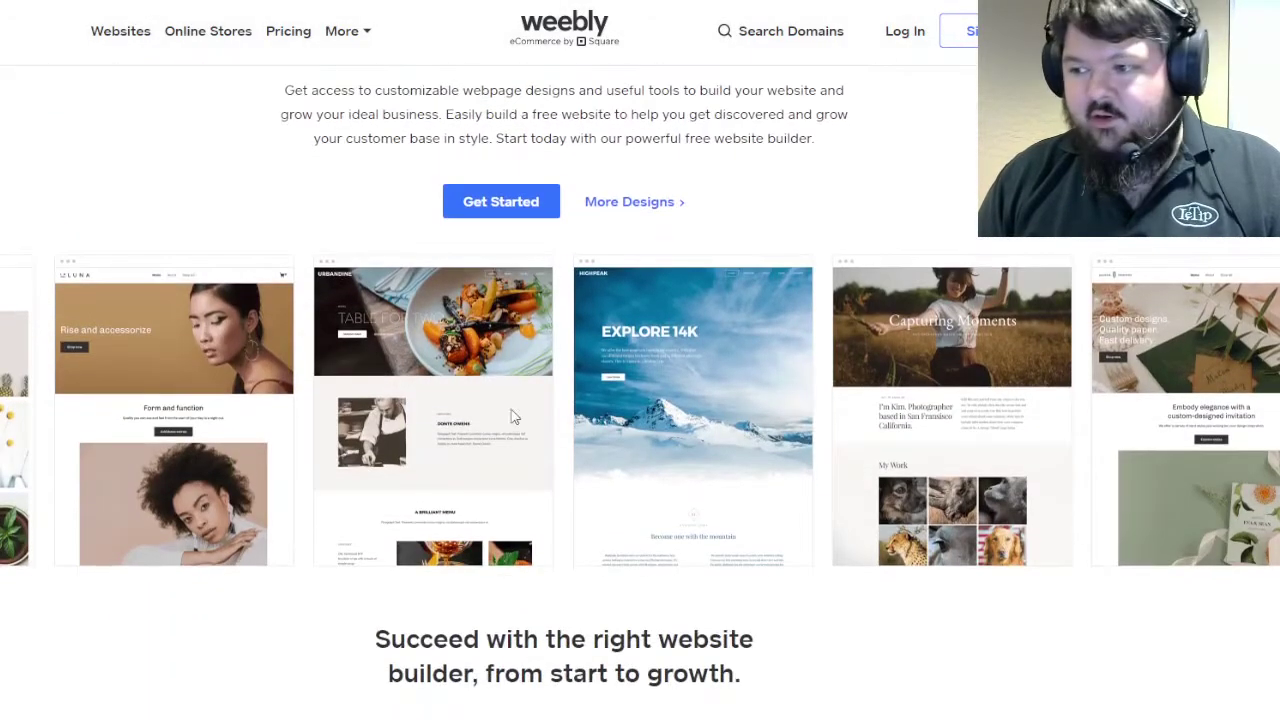
scroll(673, 386, down, 5)
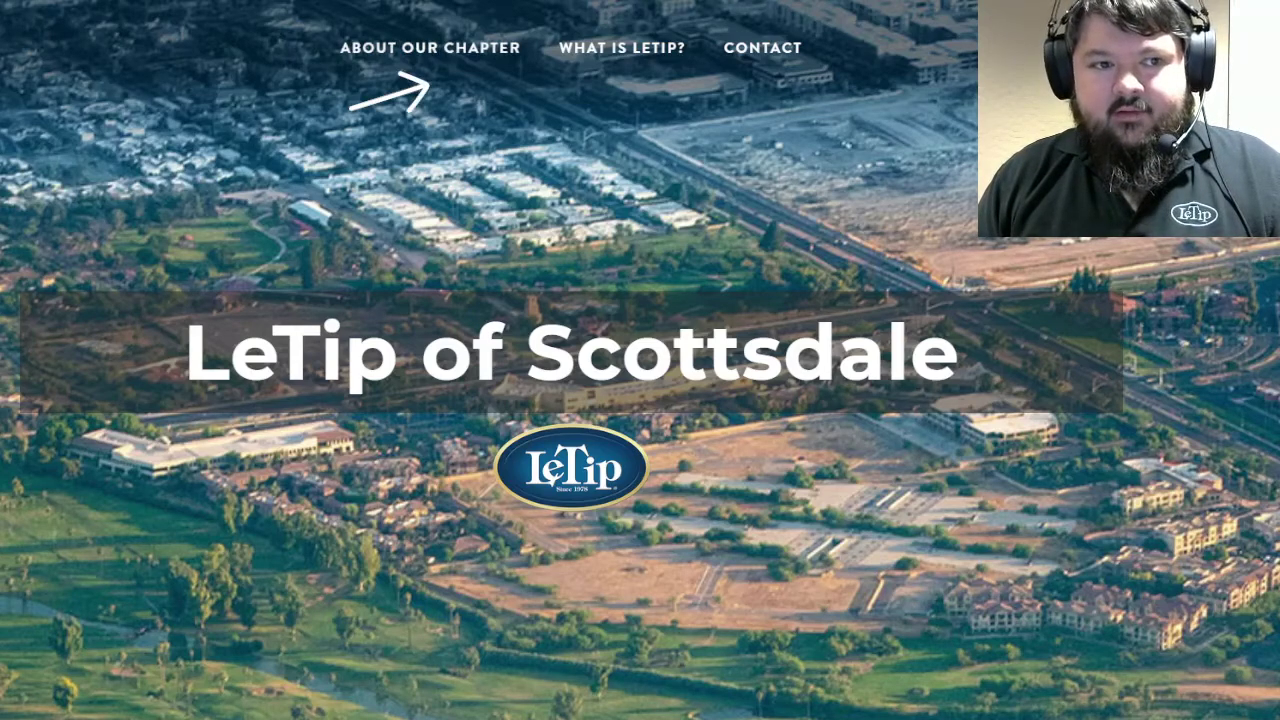
- Review the About Our Chapter page of the LeTip of Scottsdale site, from the officer profiles to the meeting details and map
click(442, 55)
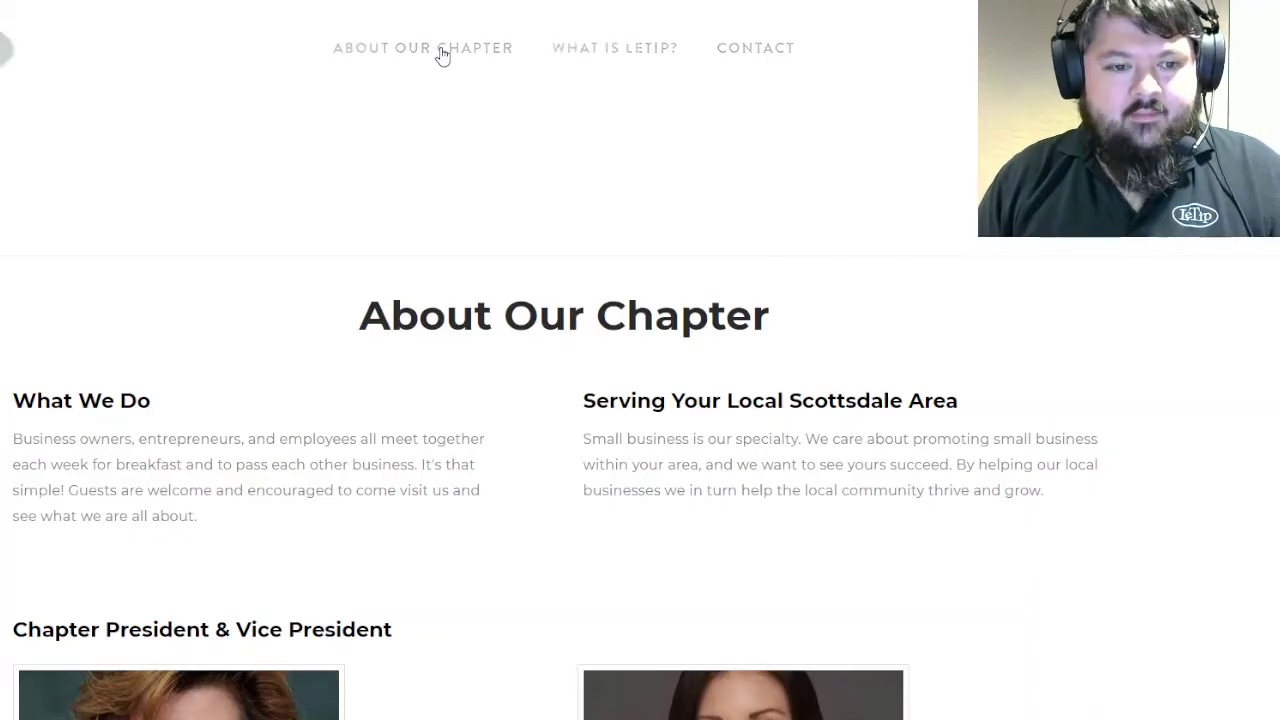
scroll(1177, 364, down, 3)
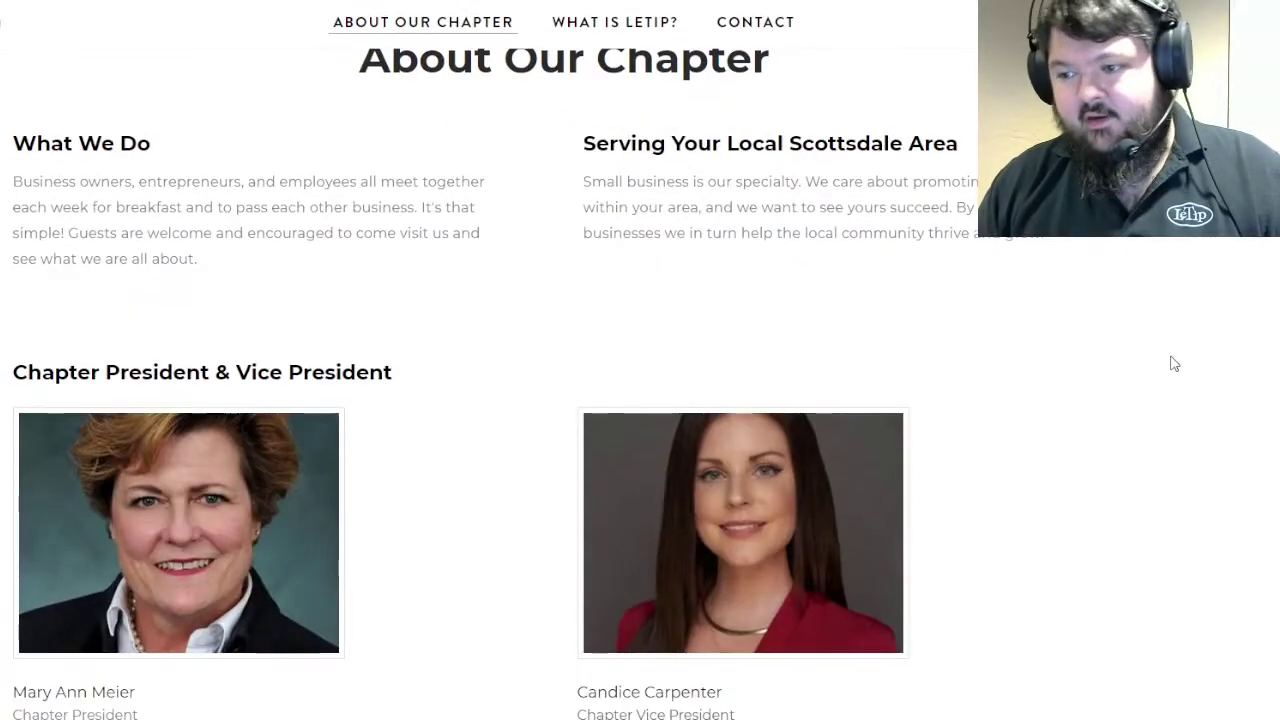
scroll(1175, 364, down, 6)
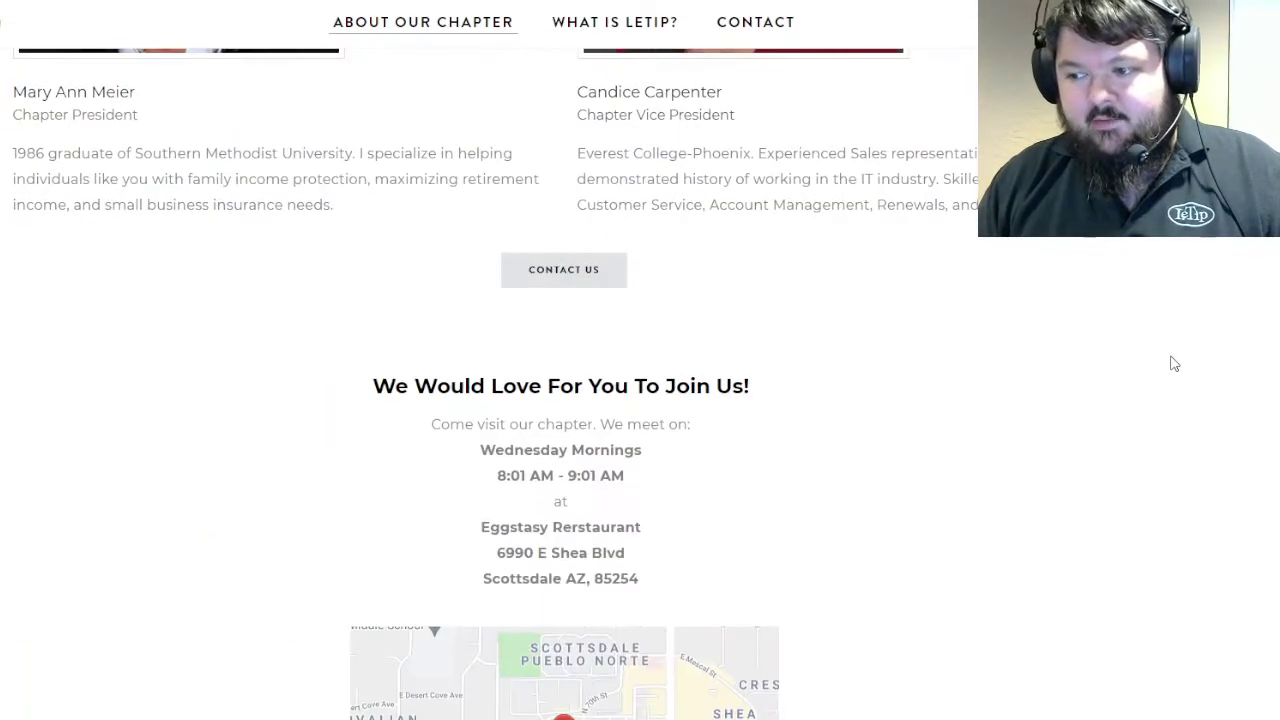
scroll(1174, 364, down, 2)
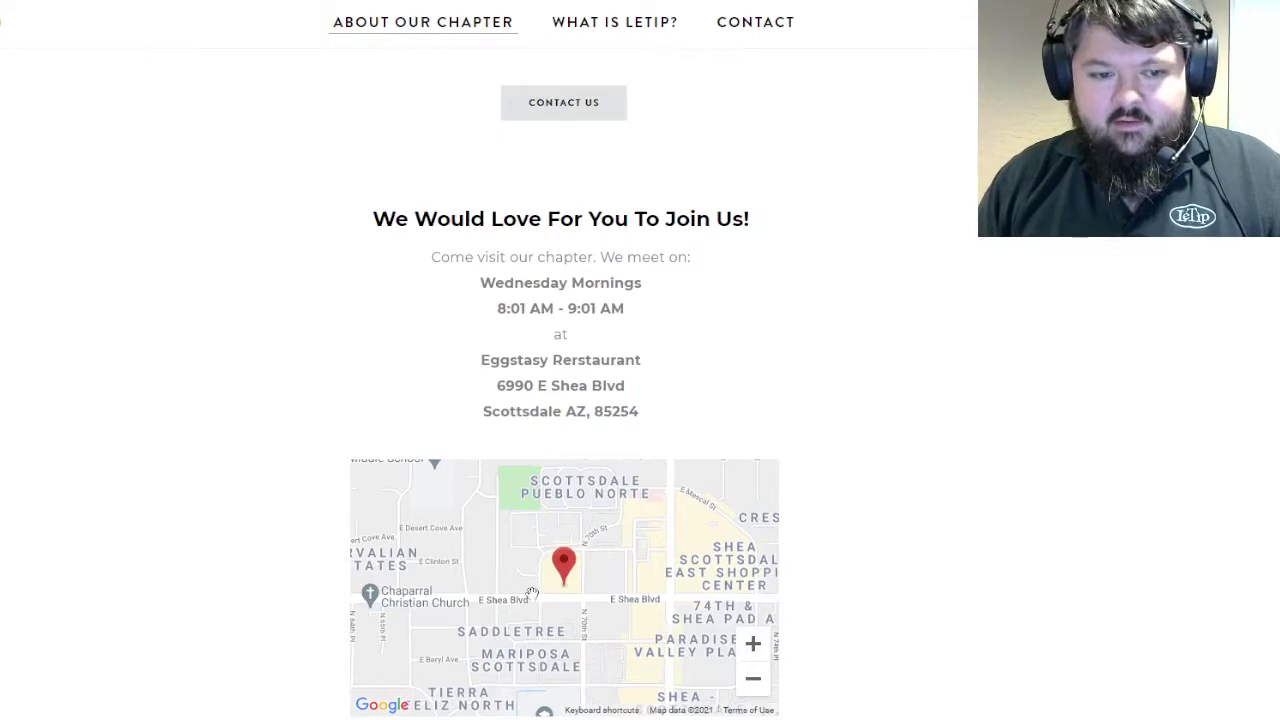
scroll(925, 498, up, 10)
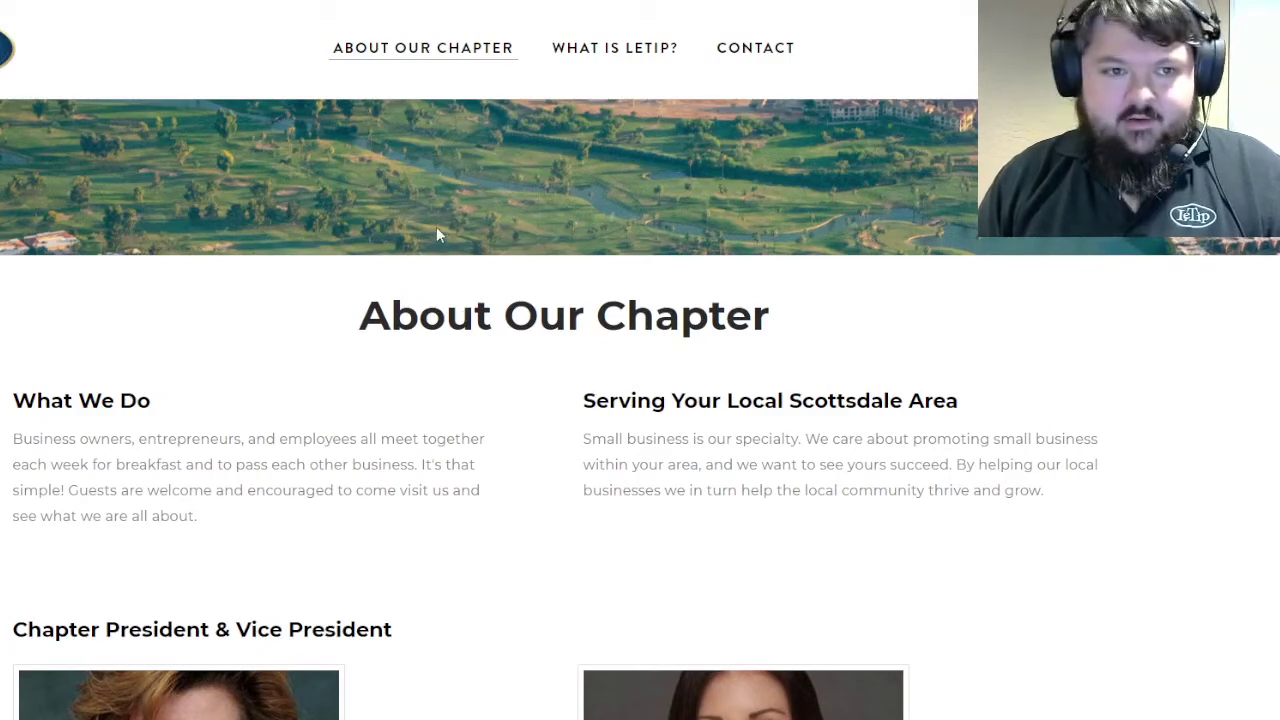
- Review the What Is LeTip? page, including its introduction and the three membership benefit sections
click(586, 63)
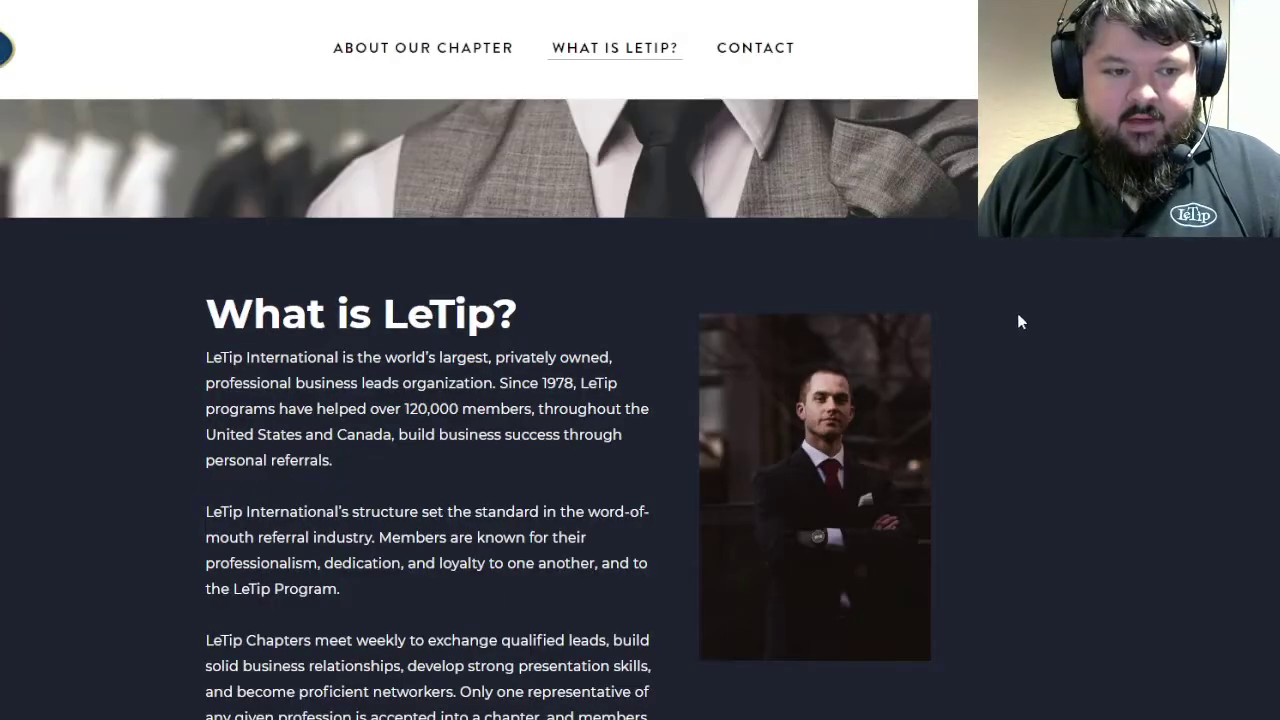
scroll(987, 312, down, 8)
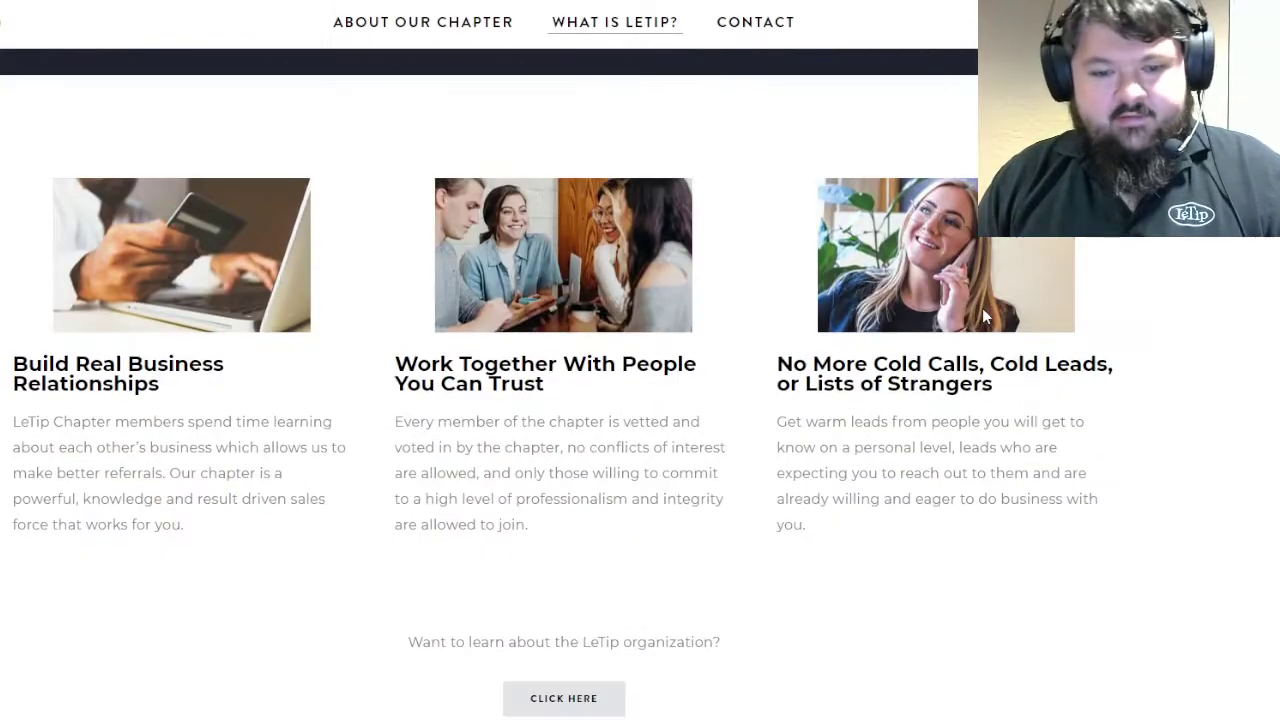
scroll(863, 209, up, 6)
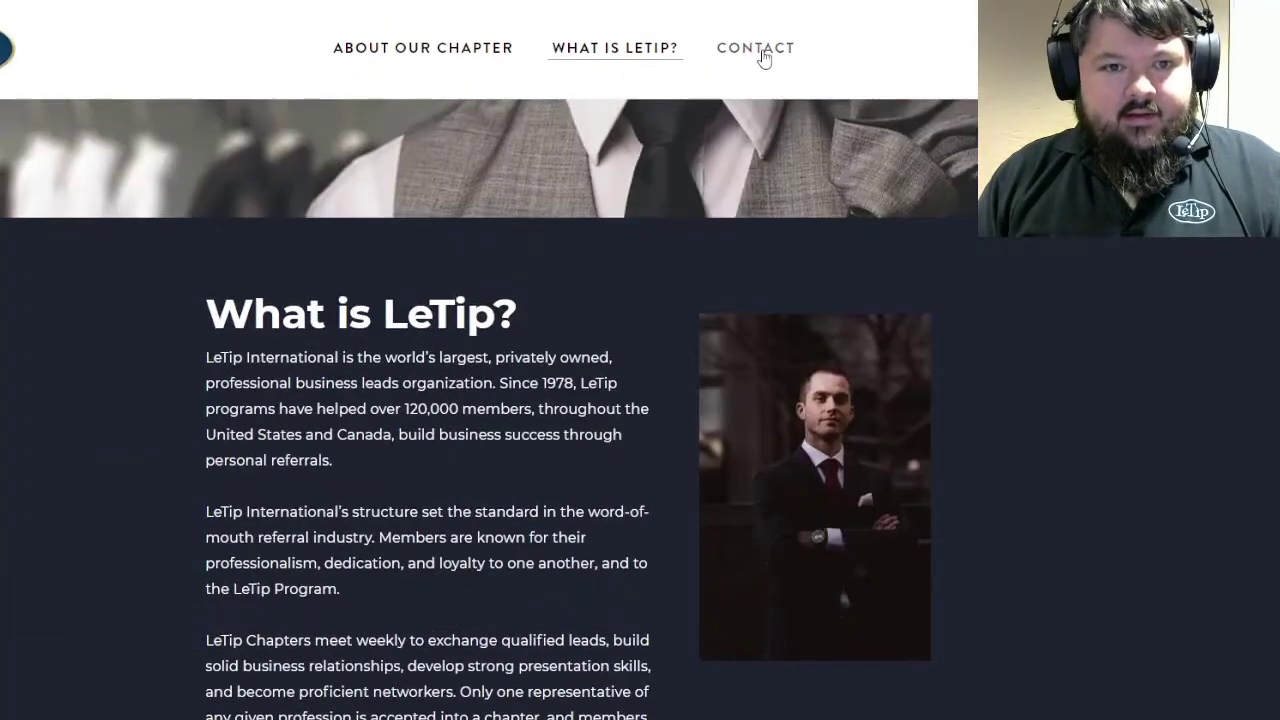
- Review the Contact page's chapter contact and meeting details, and return to the About Our Chapter page
click(763, 58)
scroll(1014, 318, down, 4)
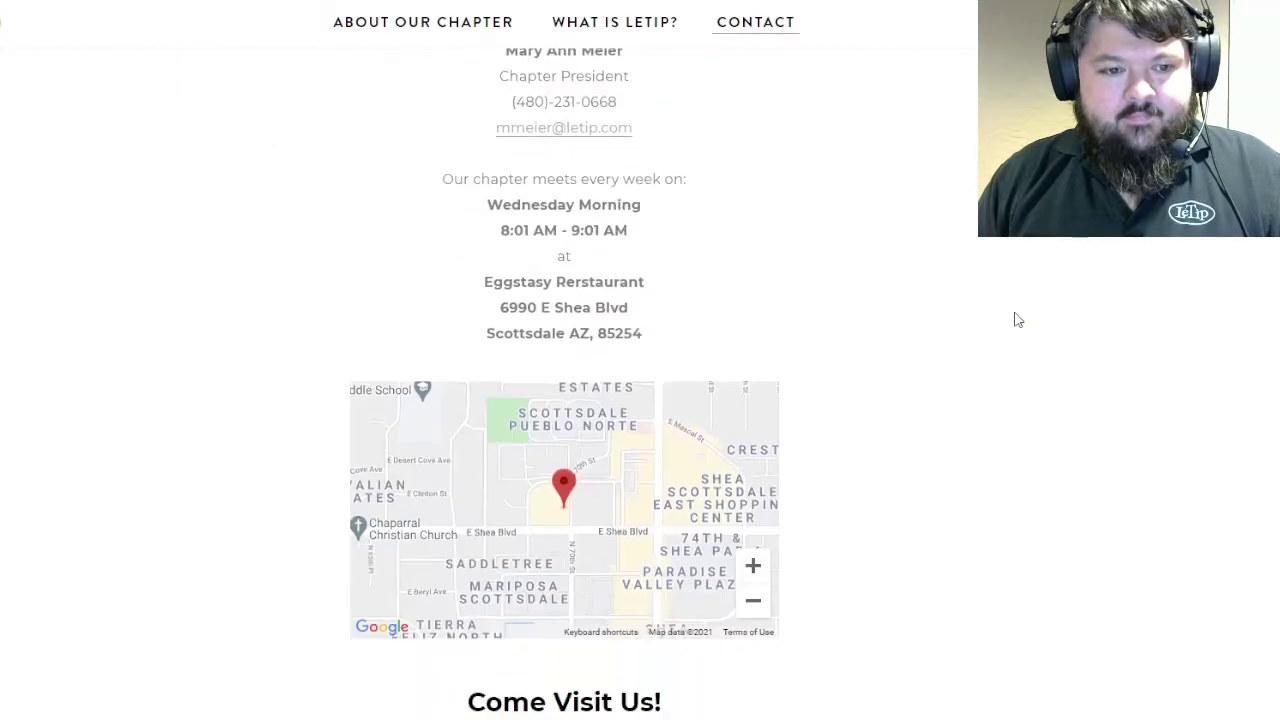
scroll(1014, 318, up, 3)
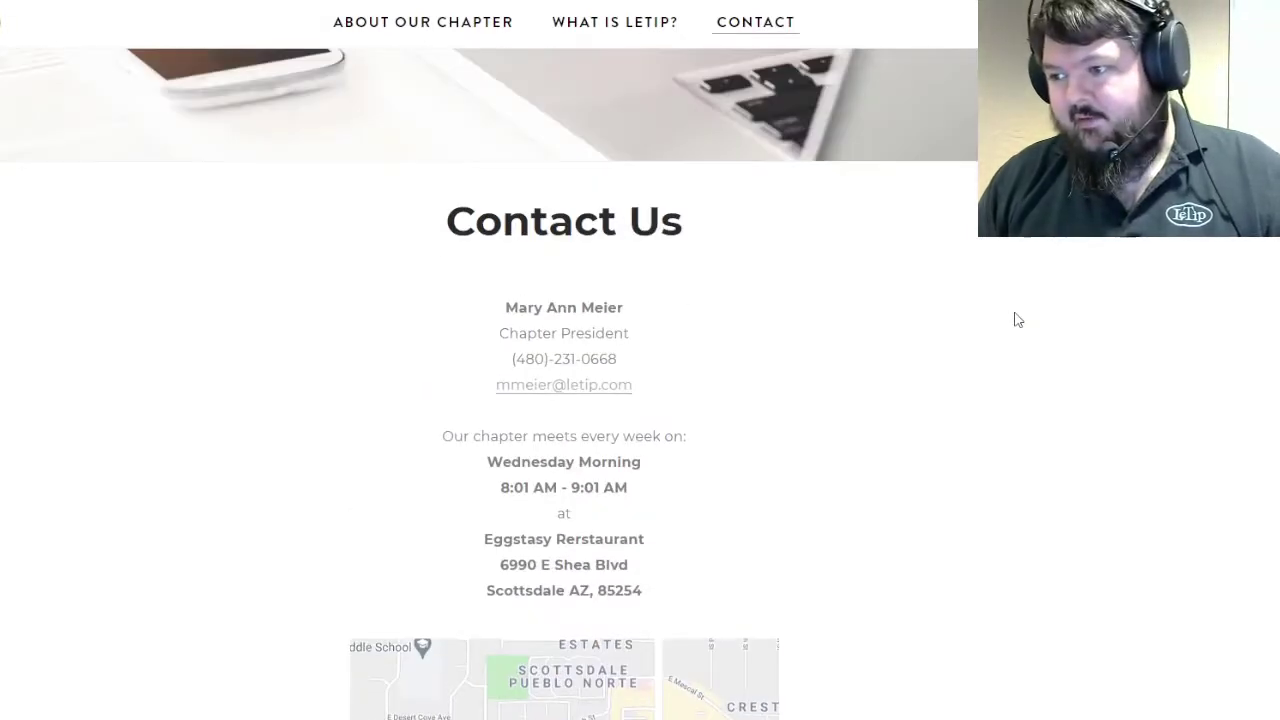
scroll(986, 309, up, 2)
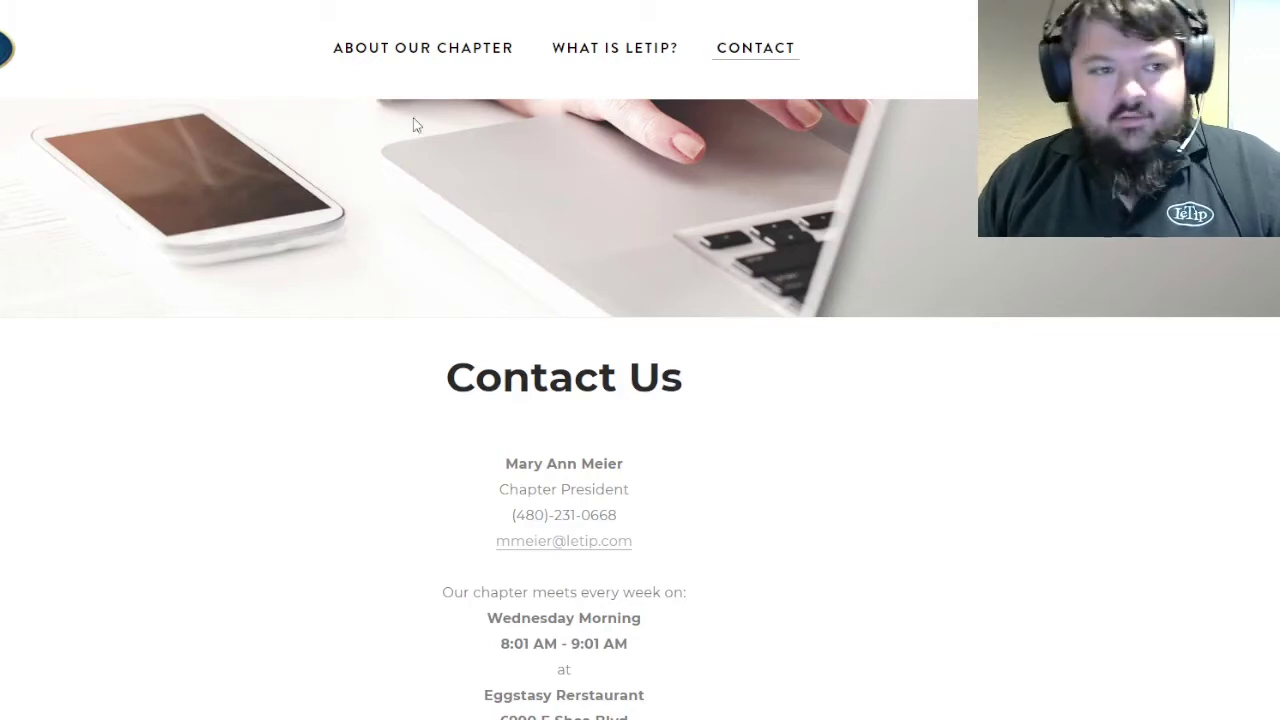
click(380, 68)
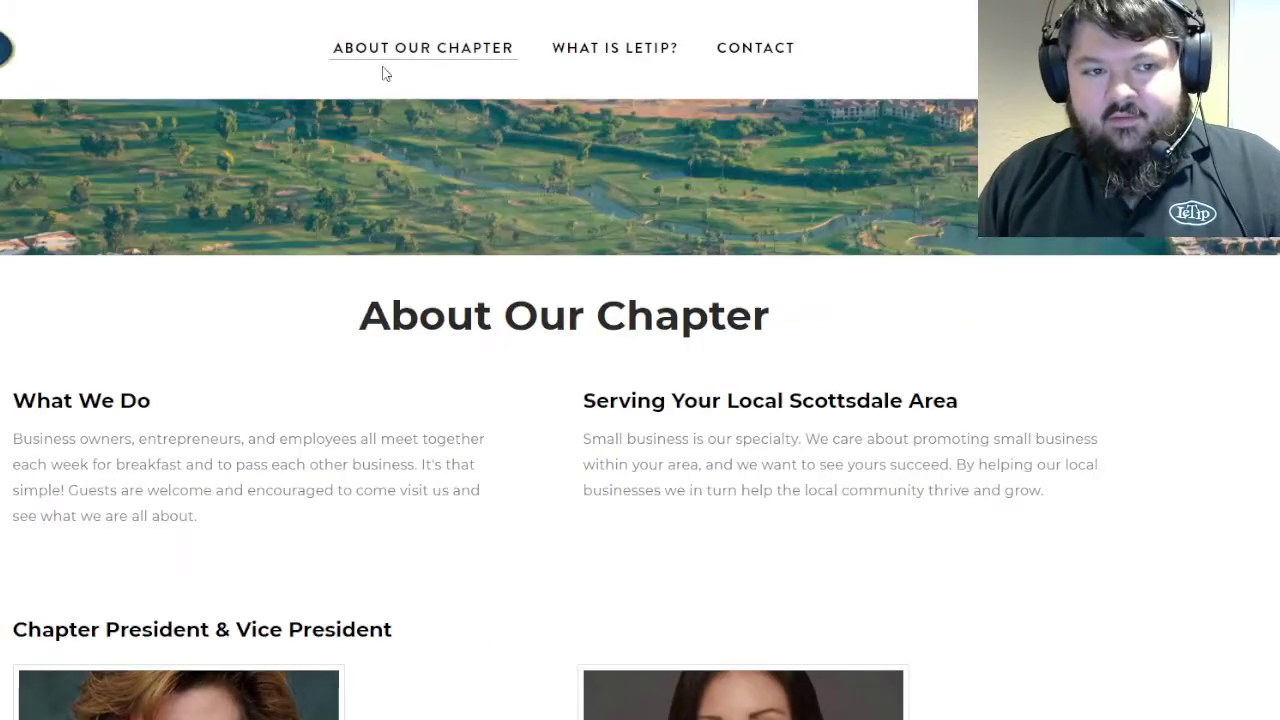
click(4, 50)
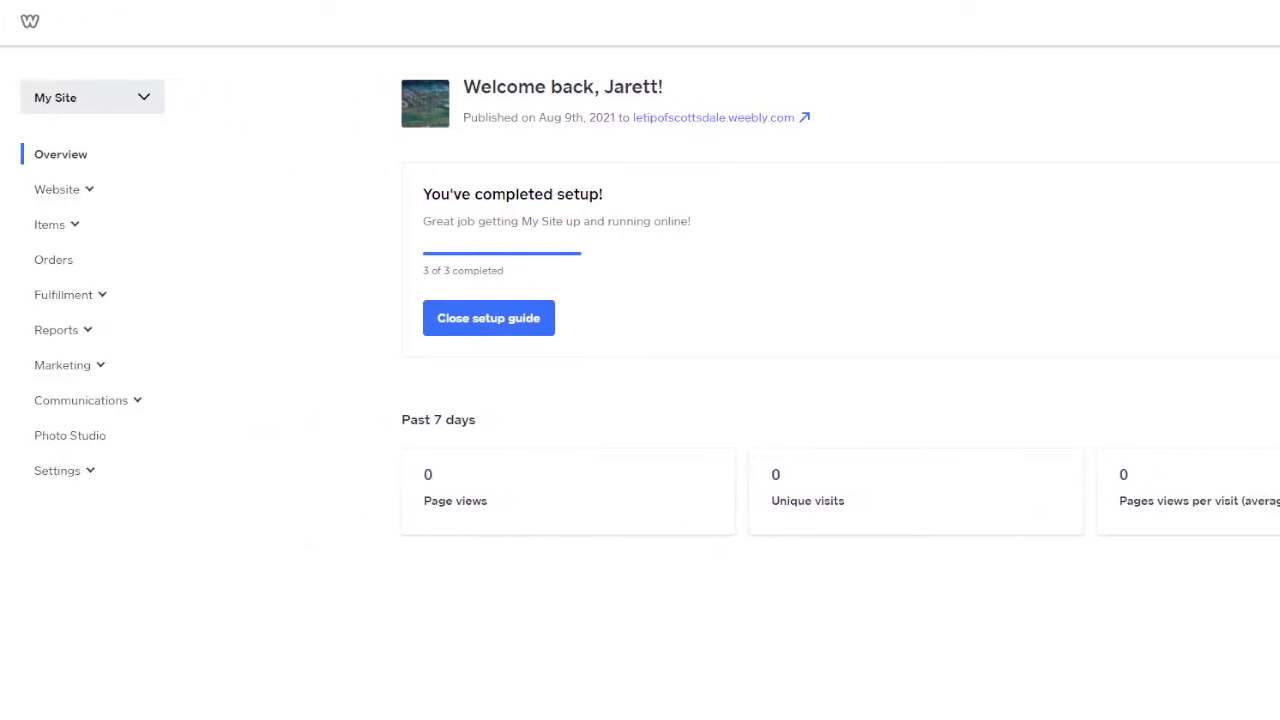
- Add another site to the Weebly account as a plain website without an online store
click(143, 97)
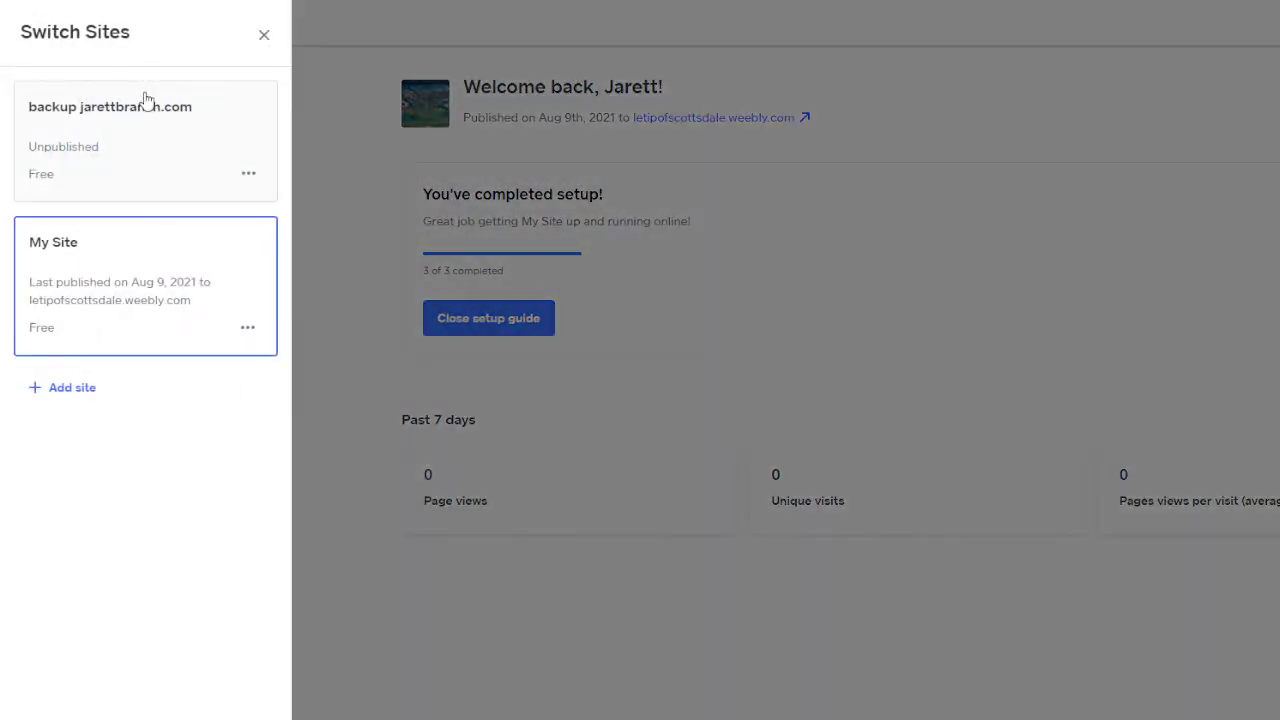
click(262, 36)
click(143, 100)
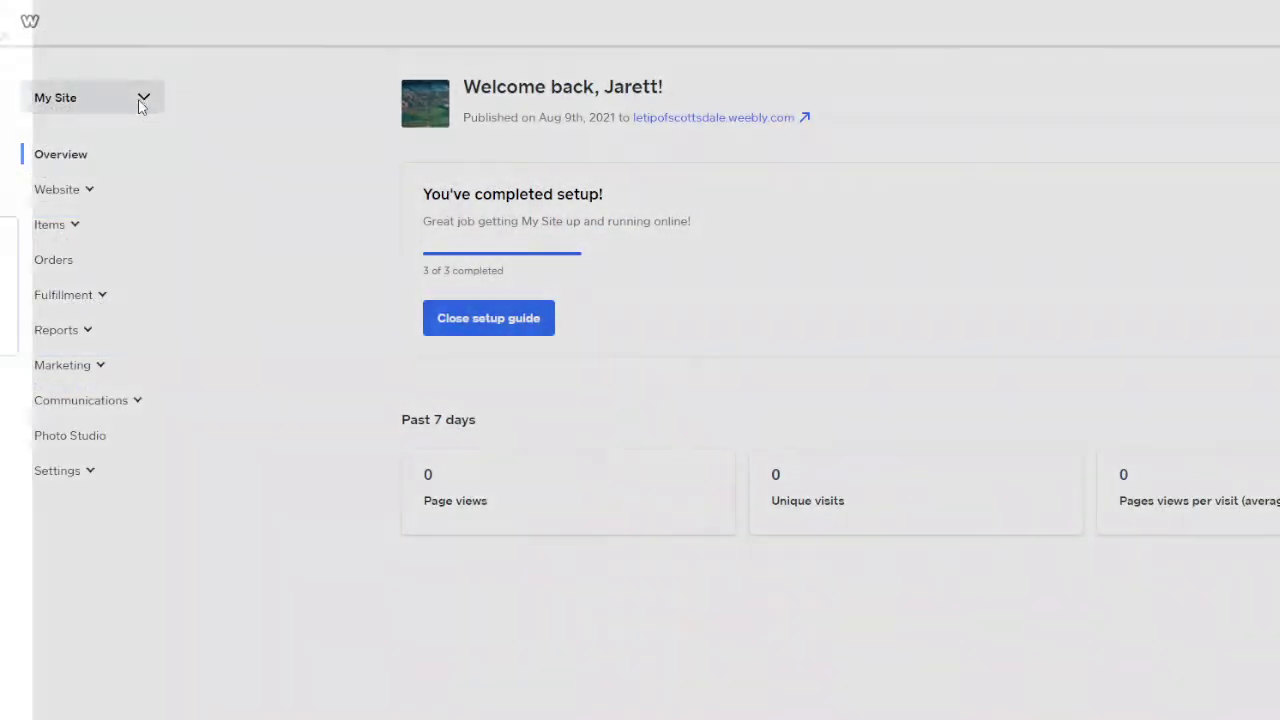
click(75, 390)
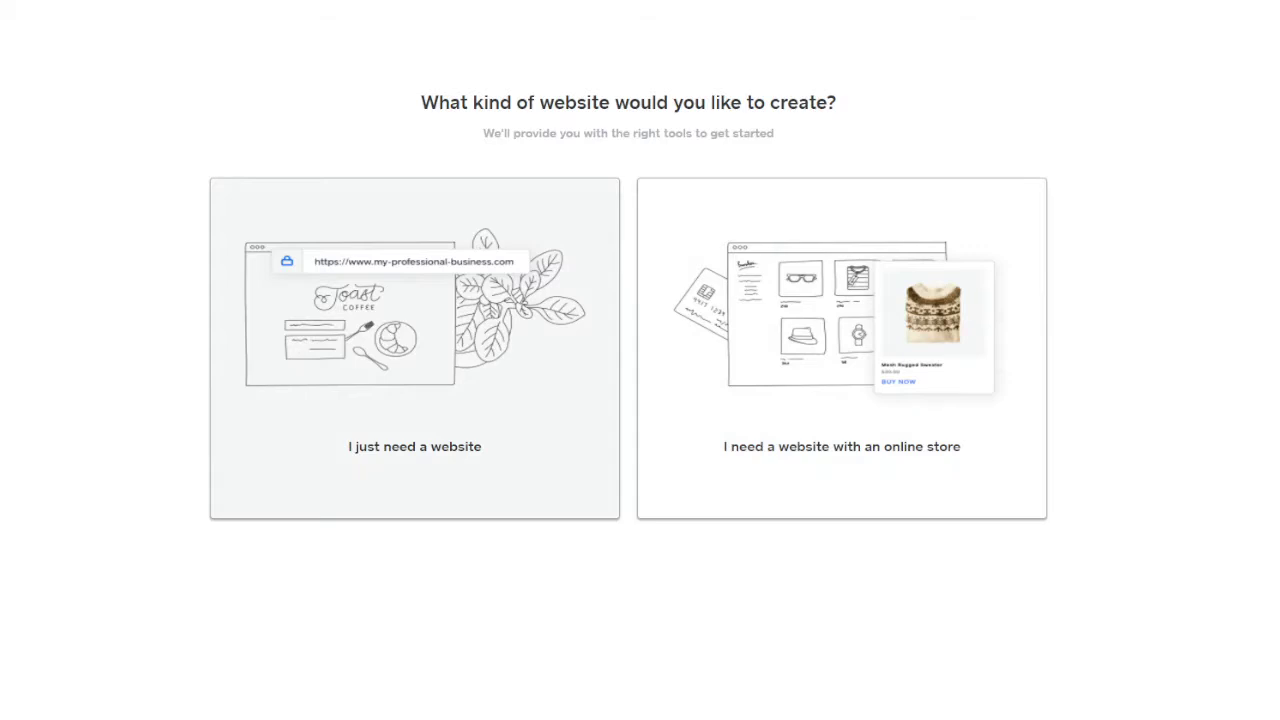
click(509, 397)
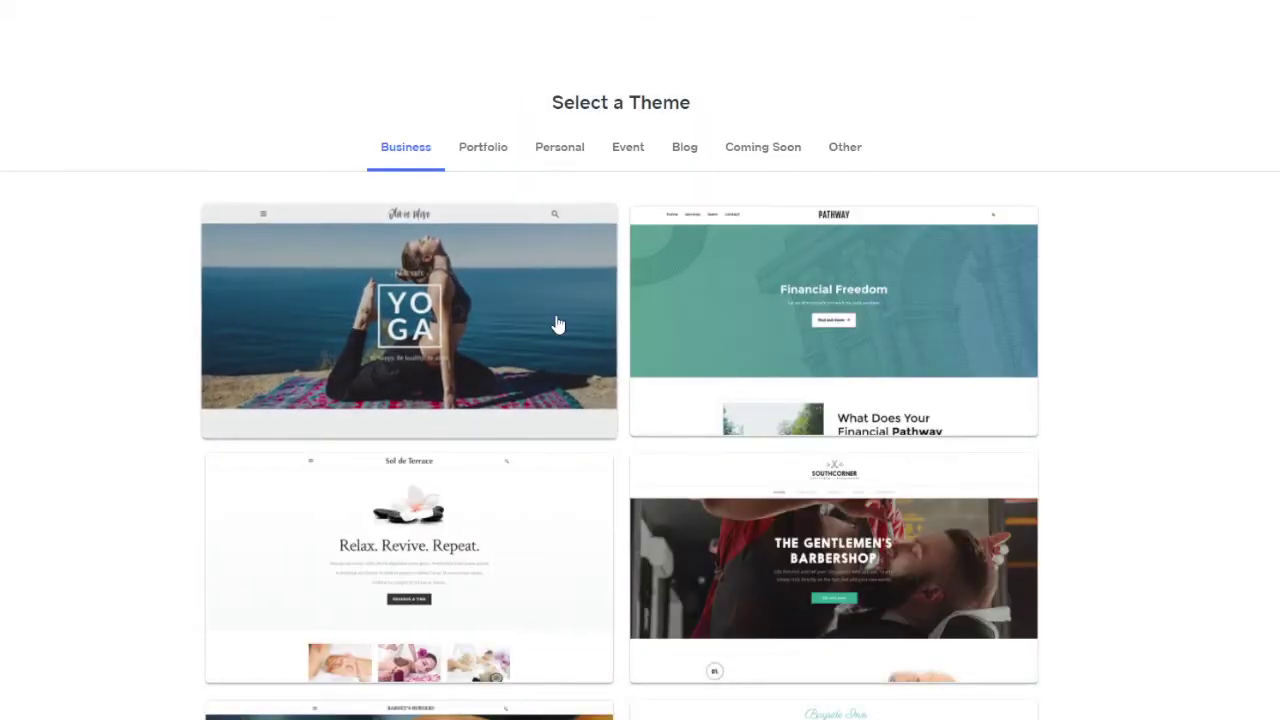
- Browse the available themes in the Business category
scroll(871, 340, down, 10)
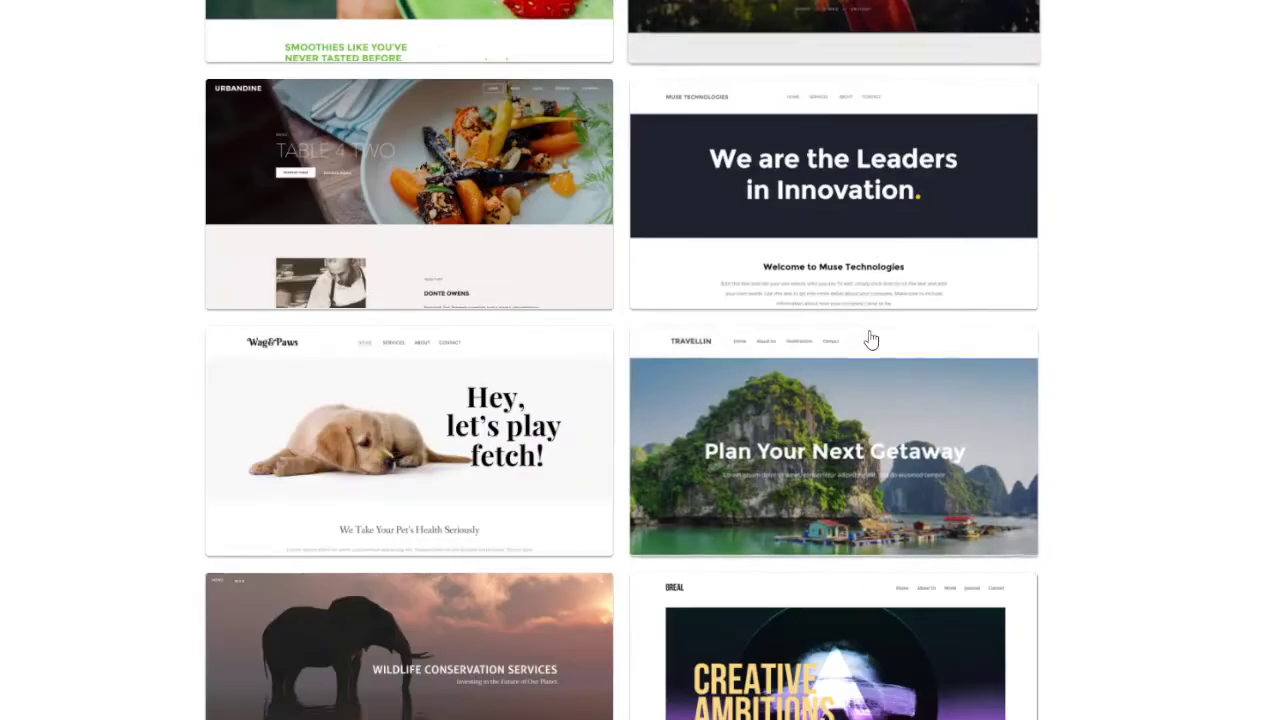
scroll(871, 340, down, 1)
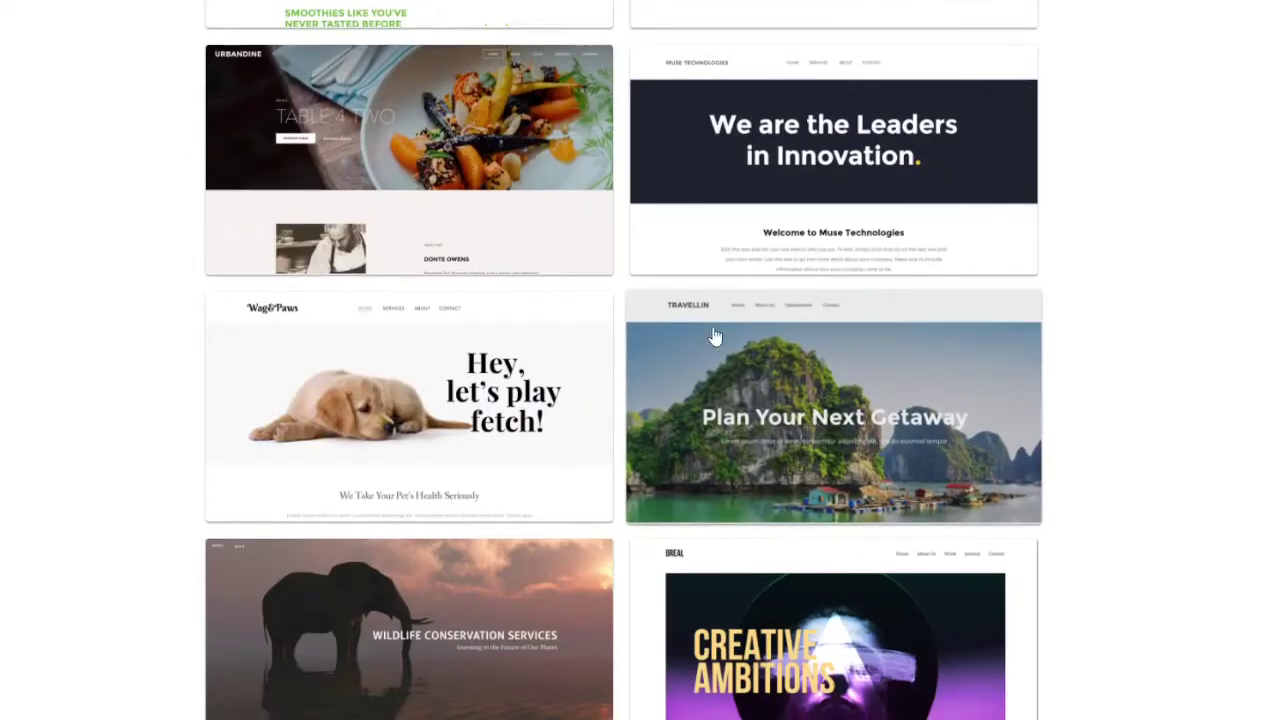
scroll(805, 365, up, 10)
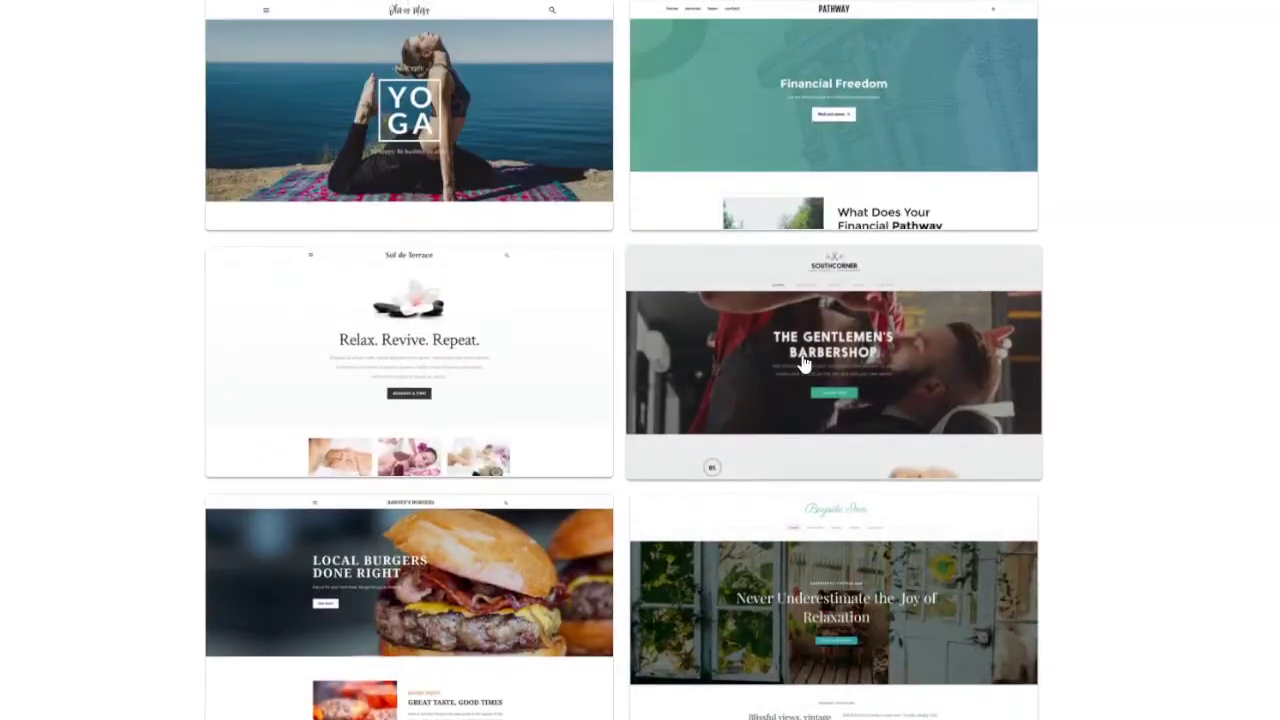
scroll(805, 365, up, 3)
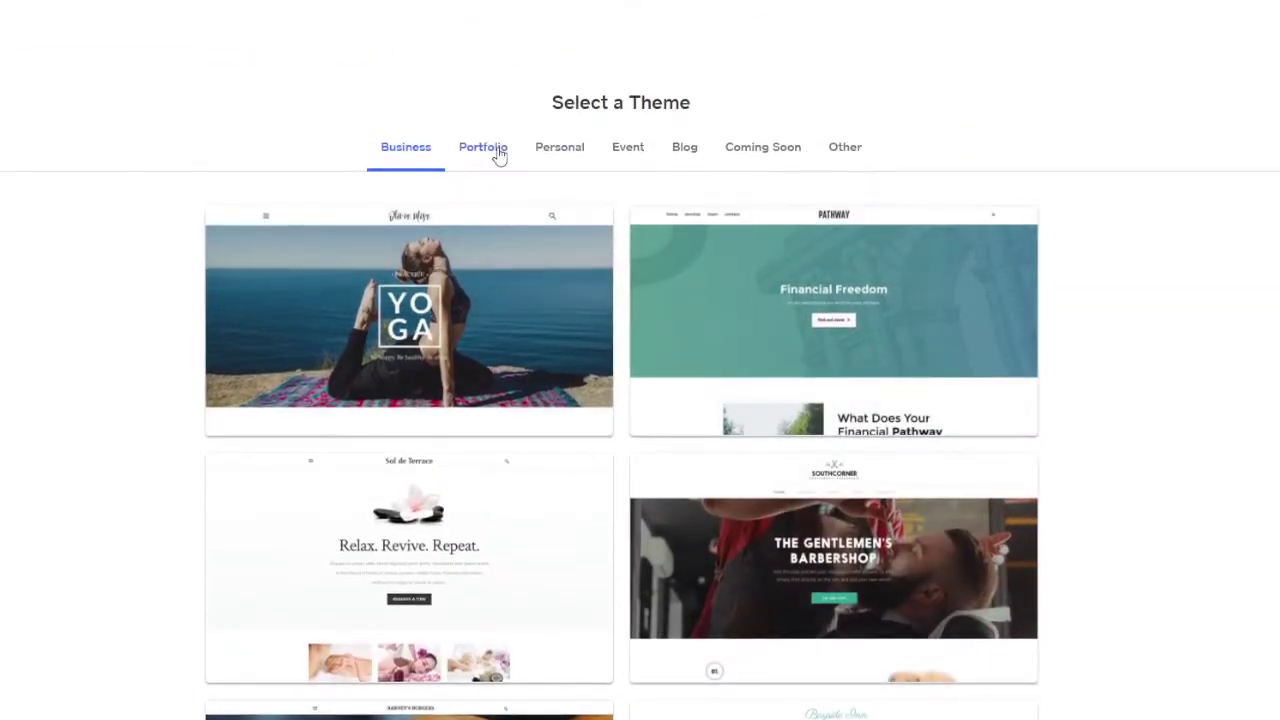
- Browse the themes in the Portfolio, Personal, Event and Blog categories
click(498, 152)
scroll(743, 323, down, 4)
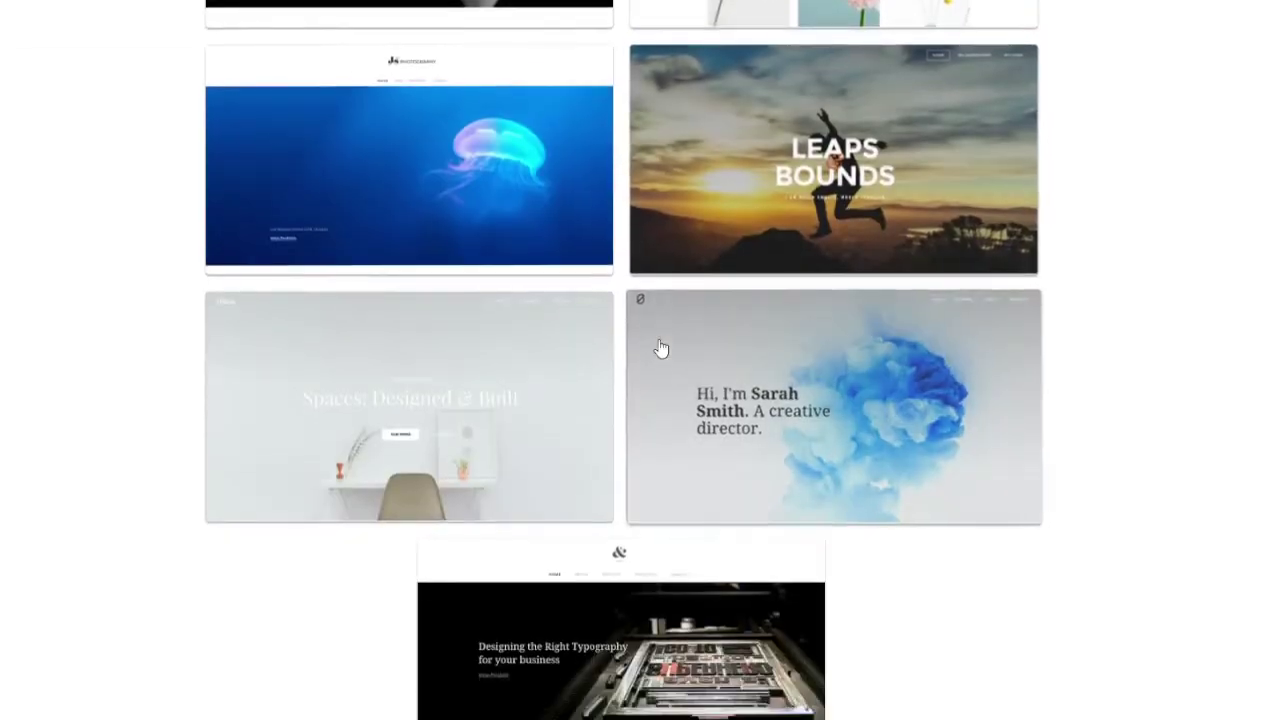
scroll(660, 349, up, 4)
click(575, 158)
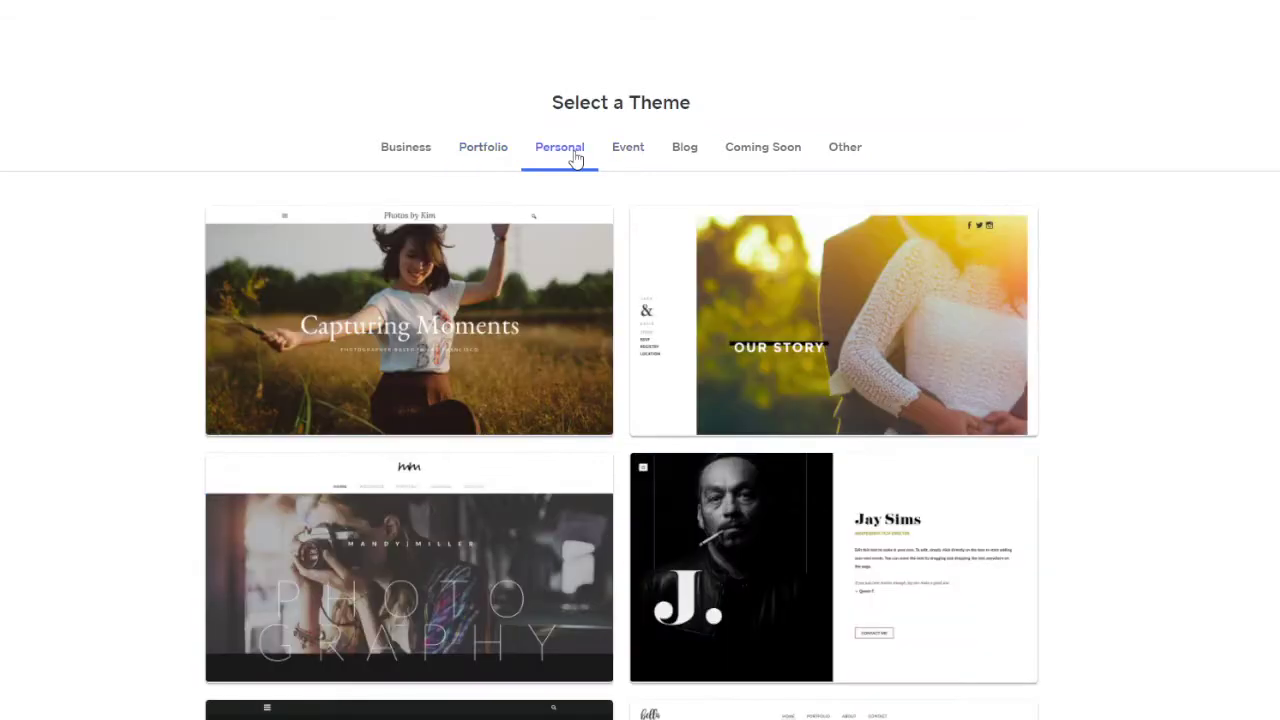
click(651, 157)
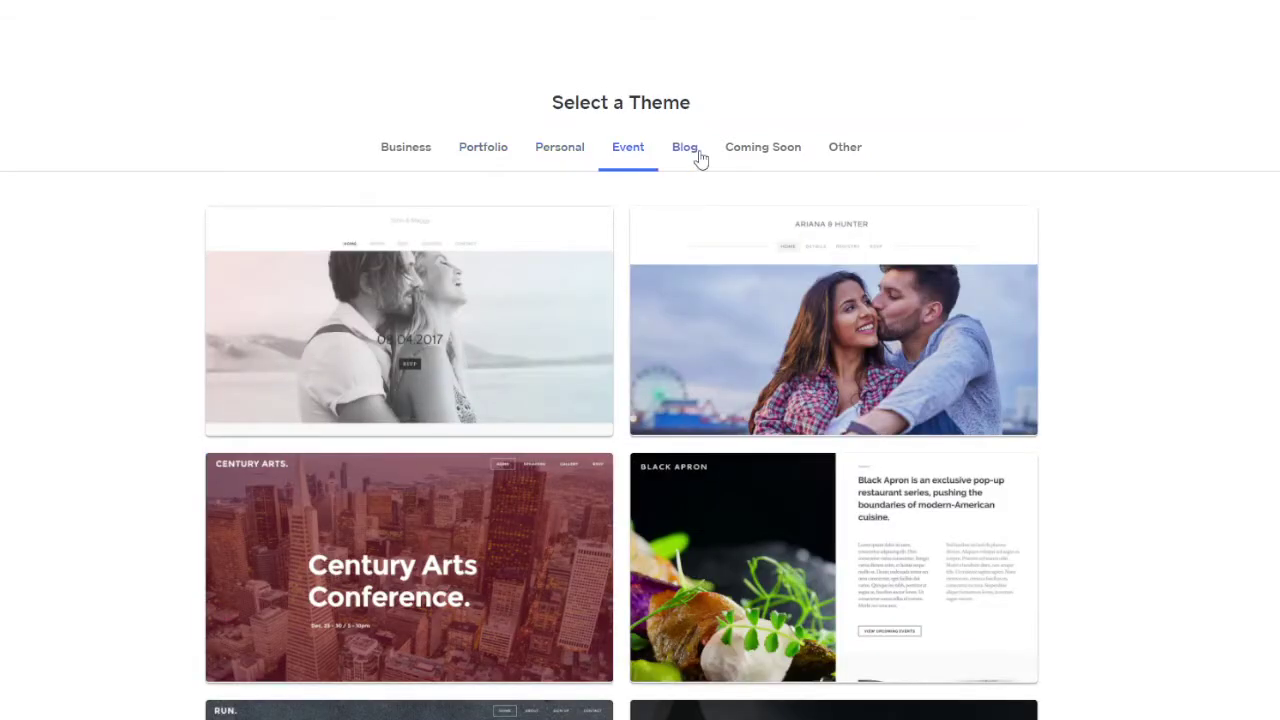
click(688, 152)
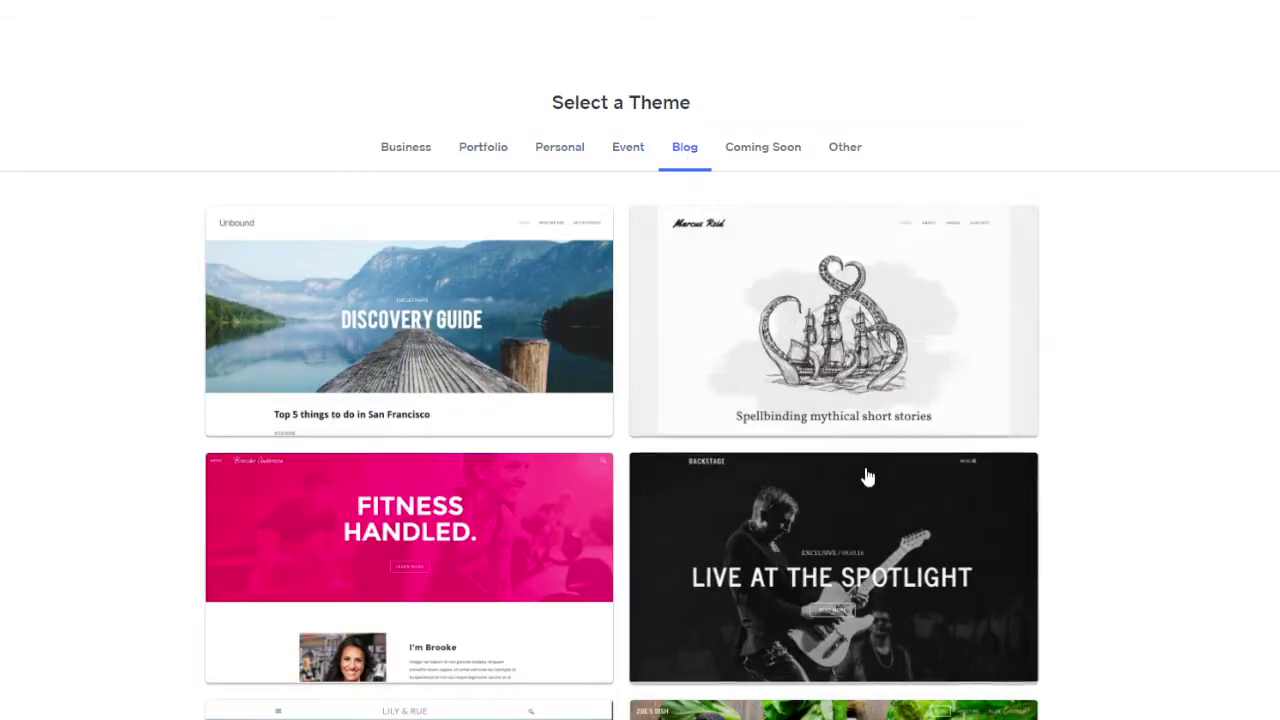
scroll(866, 477, down, 4)
scroll(408, 188, up, 3)
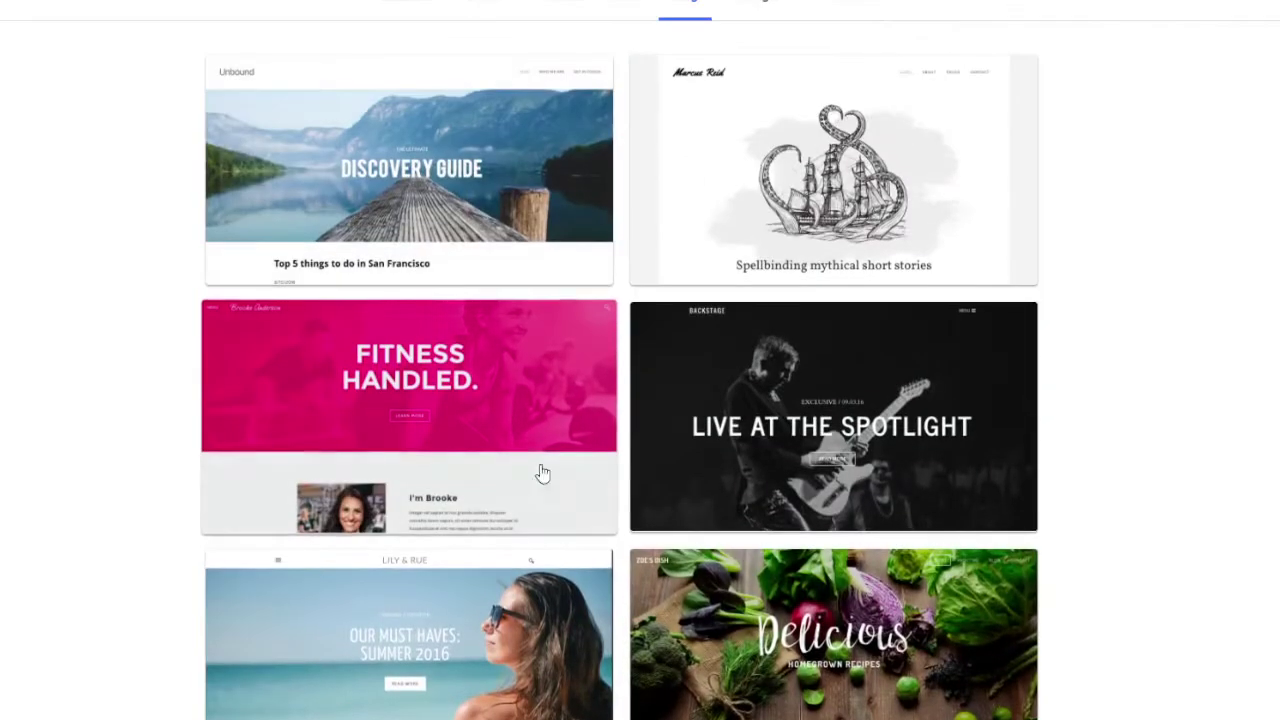
- Preview the pink "Fitness Handled" blog theme and start editing the new site with it
click(498, 383)
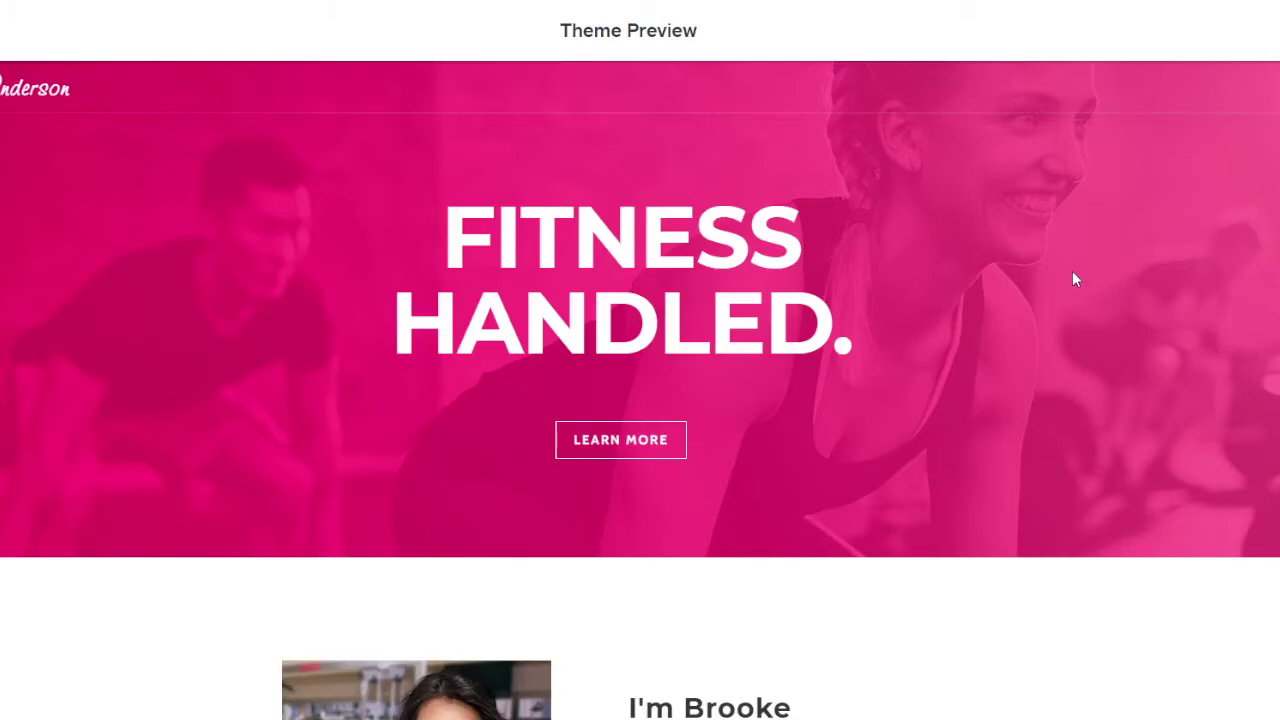
scroll(1075, 279, down, 7)
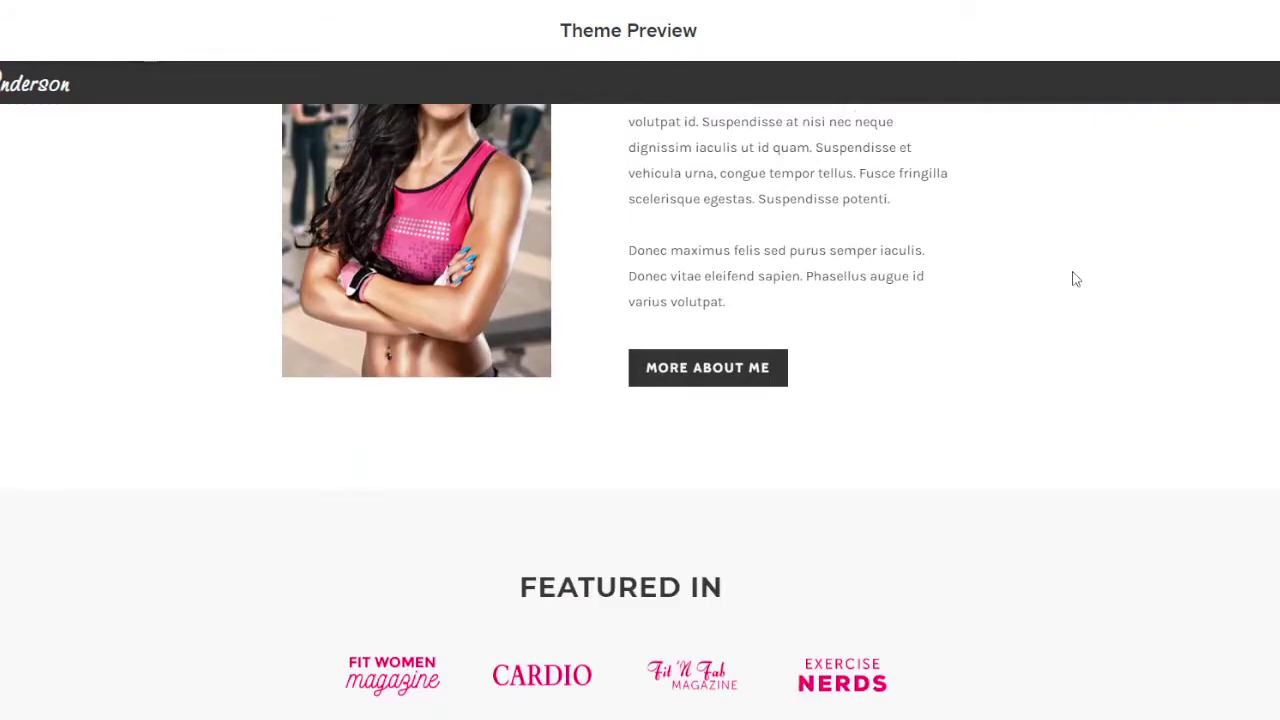
scroll(1075, 279, up, 6)
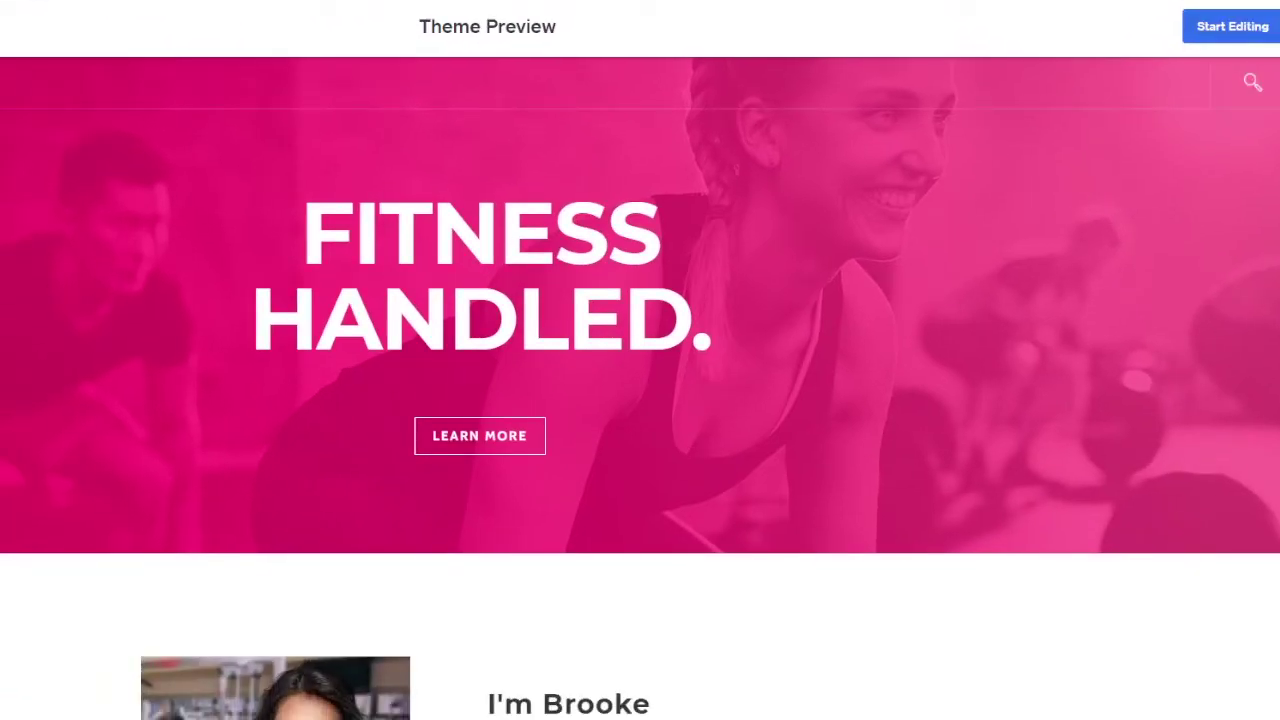
click(1228, 30)
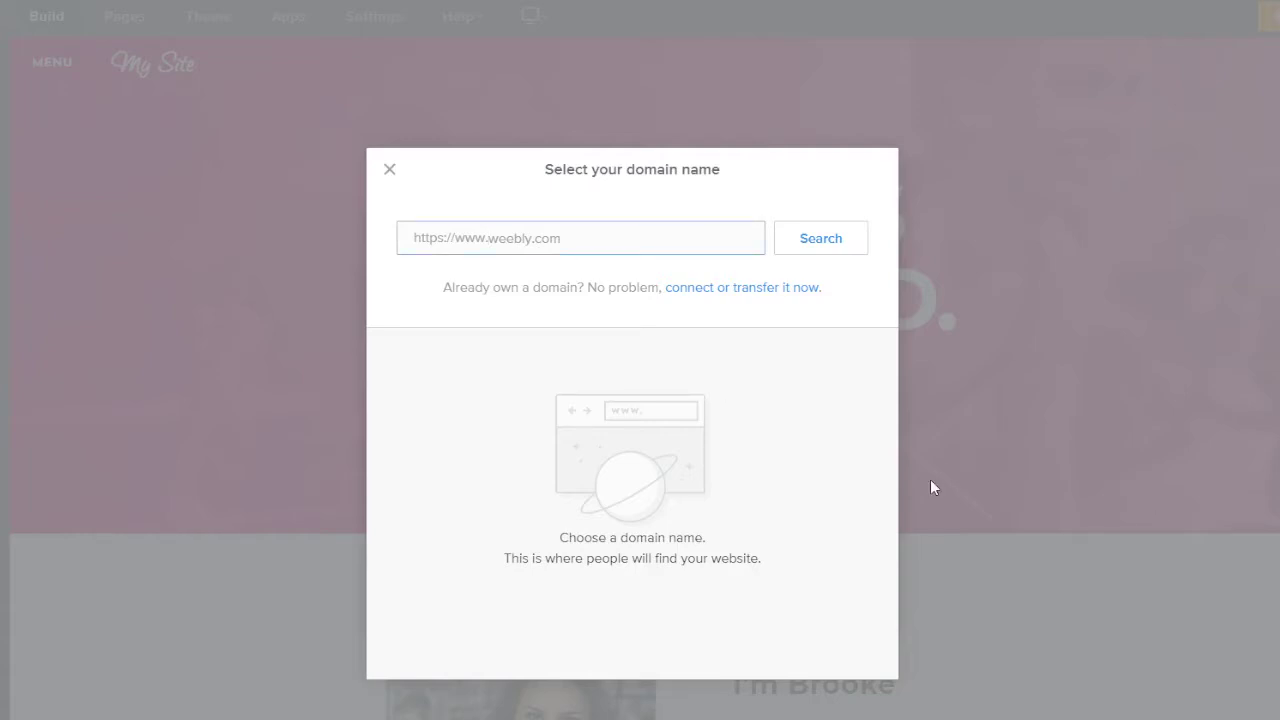
- Search for the domain name freechapterwebsite and set up the free subdomain freechapterwebsite.weebly.com
text(freechapterwebsite)
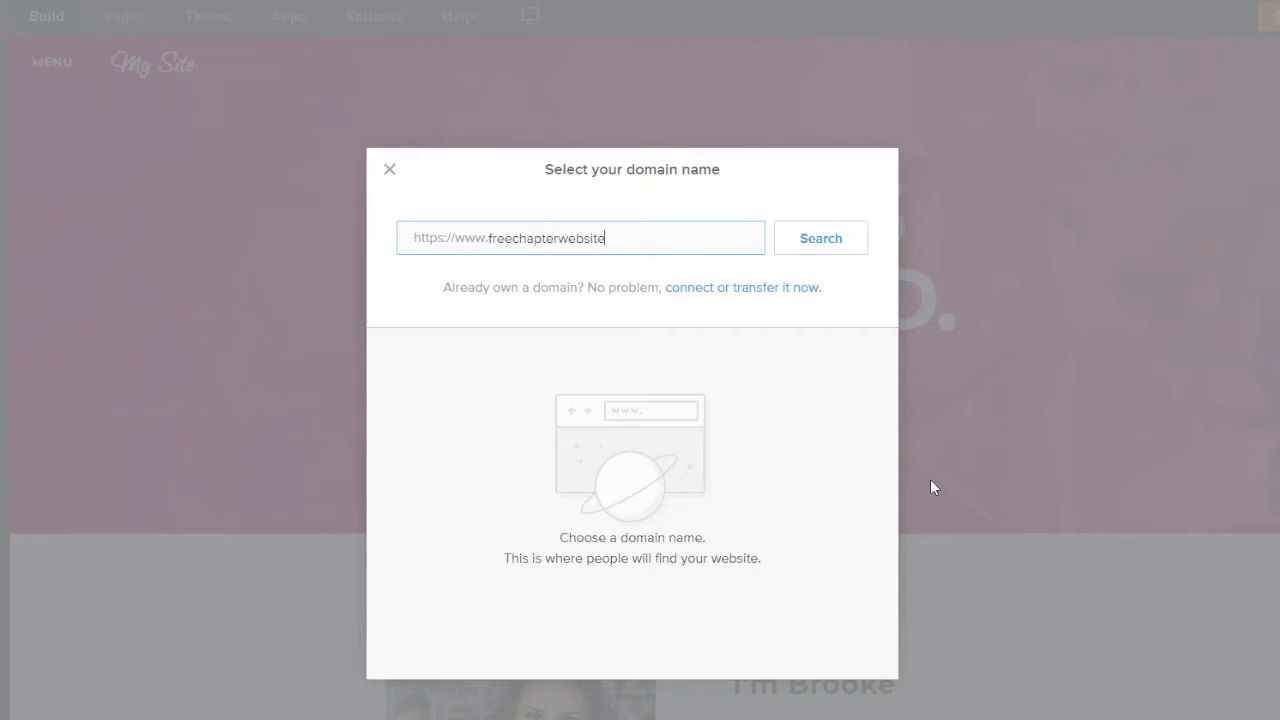
click(830, 242)
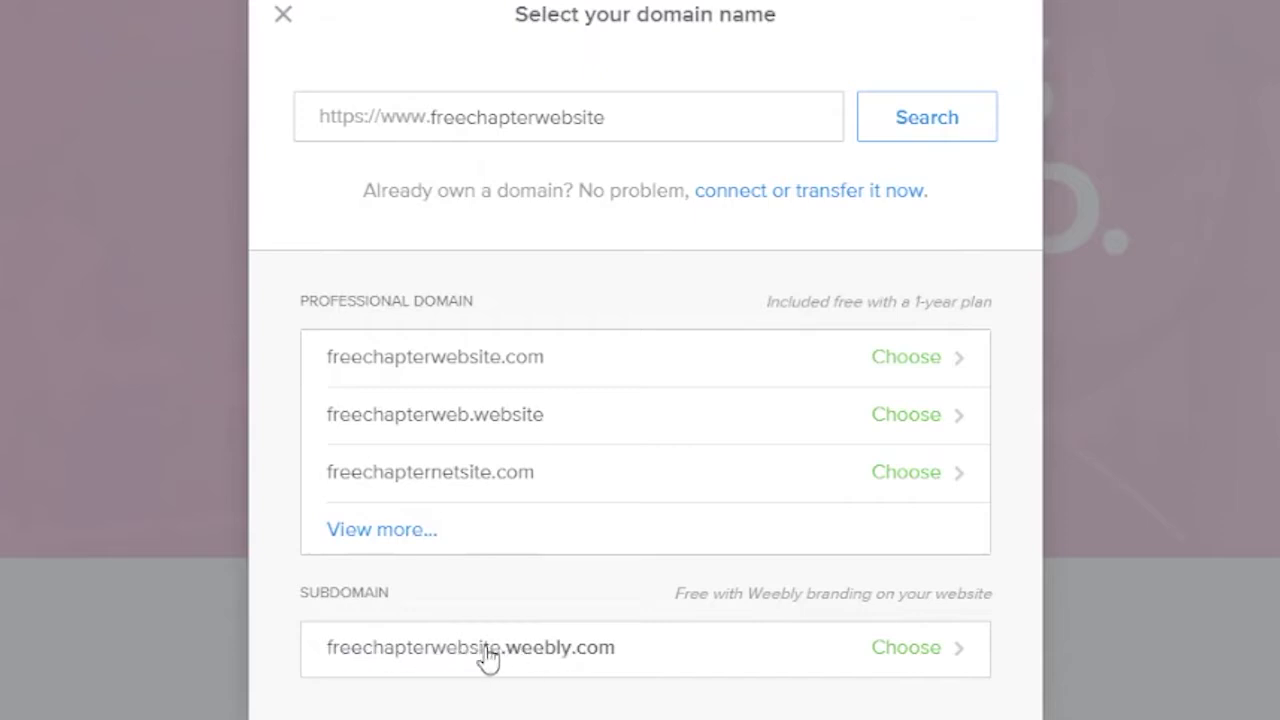
click(908, 660)
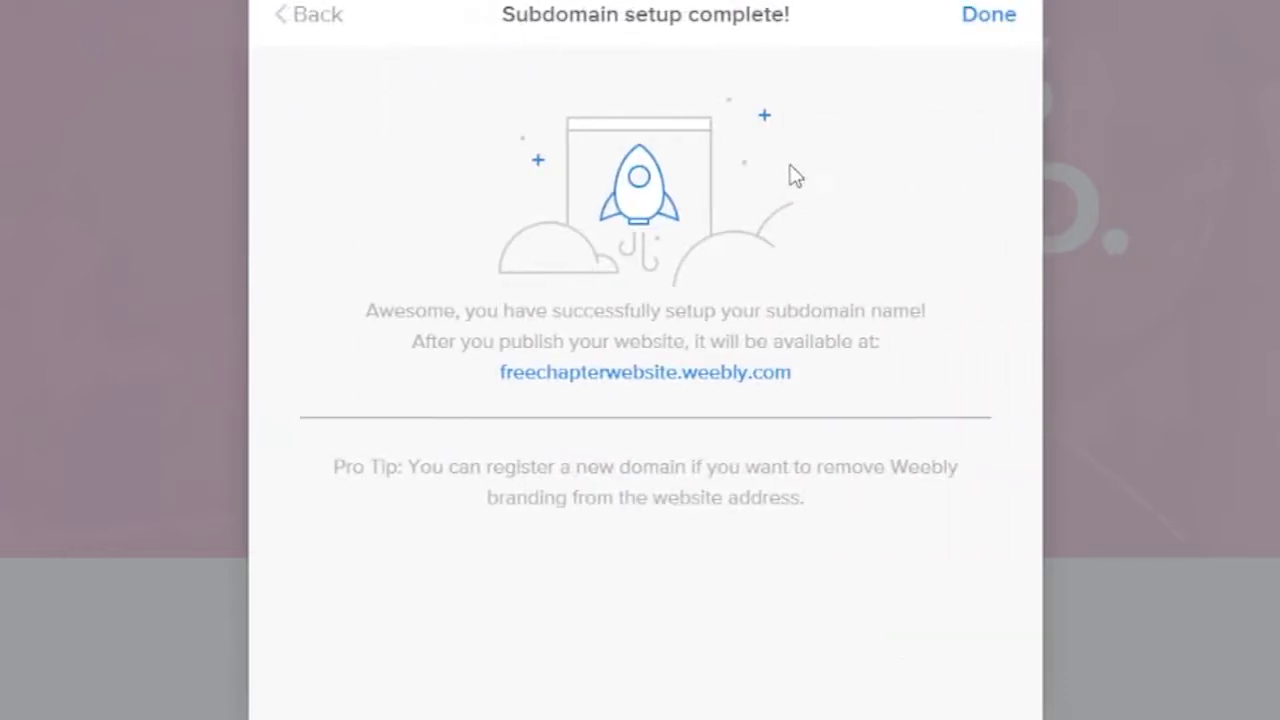
click(995, 20)
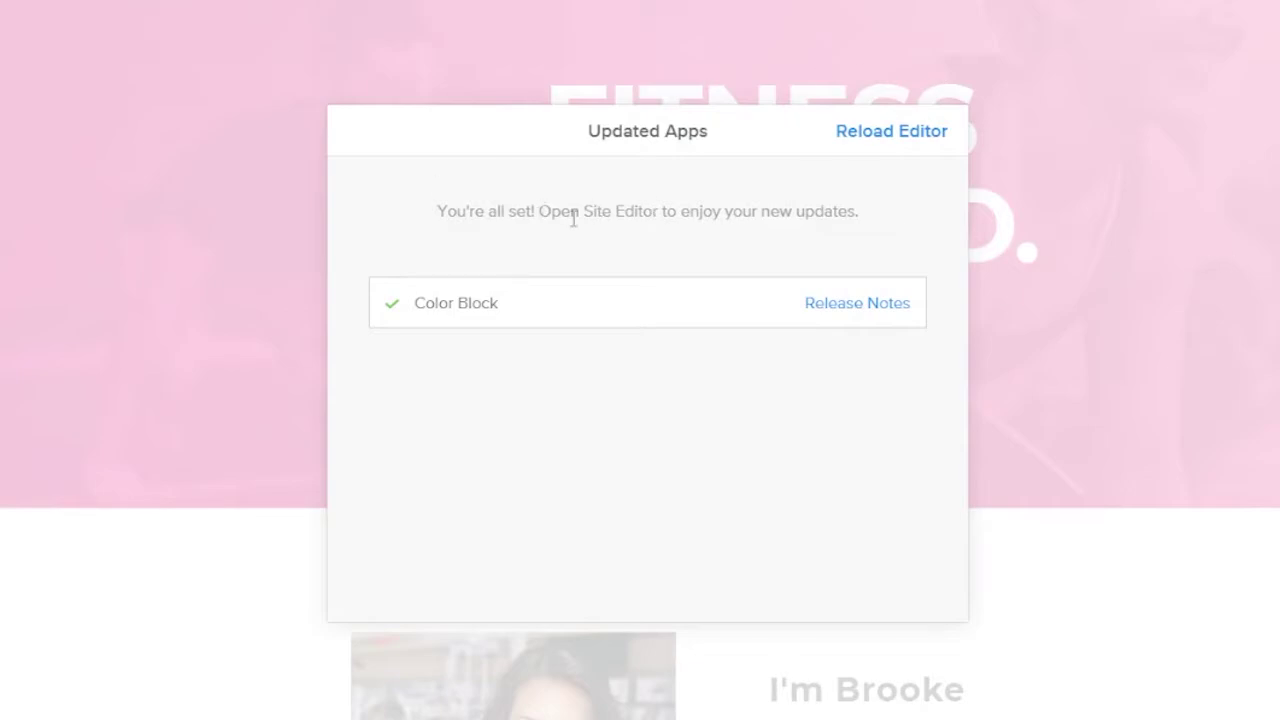
- Reload the editor with the updated Color Block app and place the "LETIP OF ZIMBABWE" title inside a color block on the header
click(917, 137)
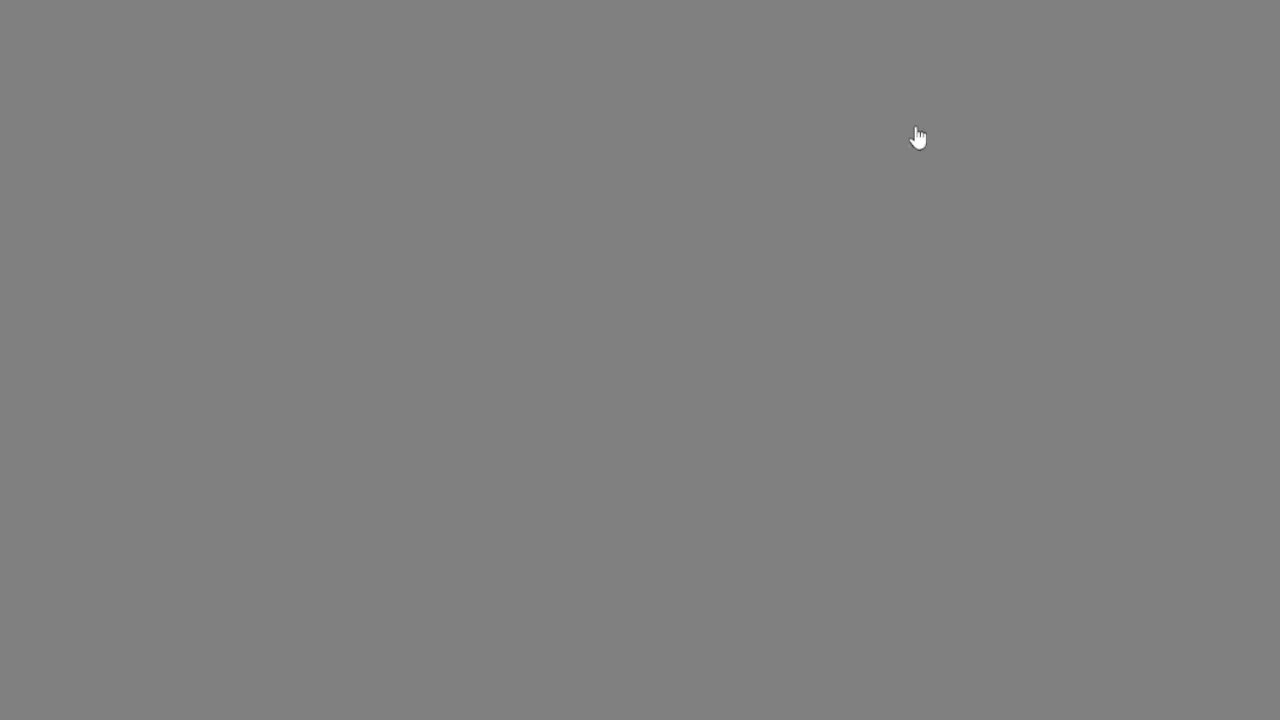
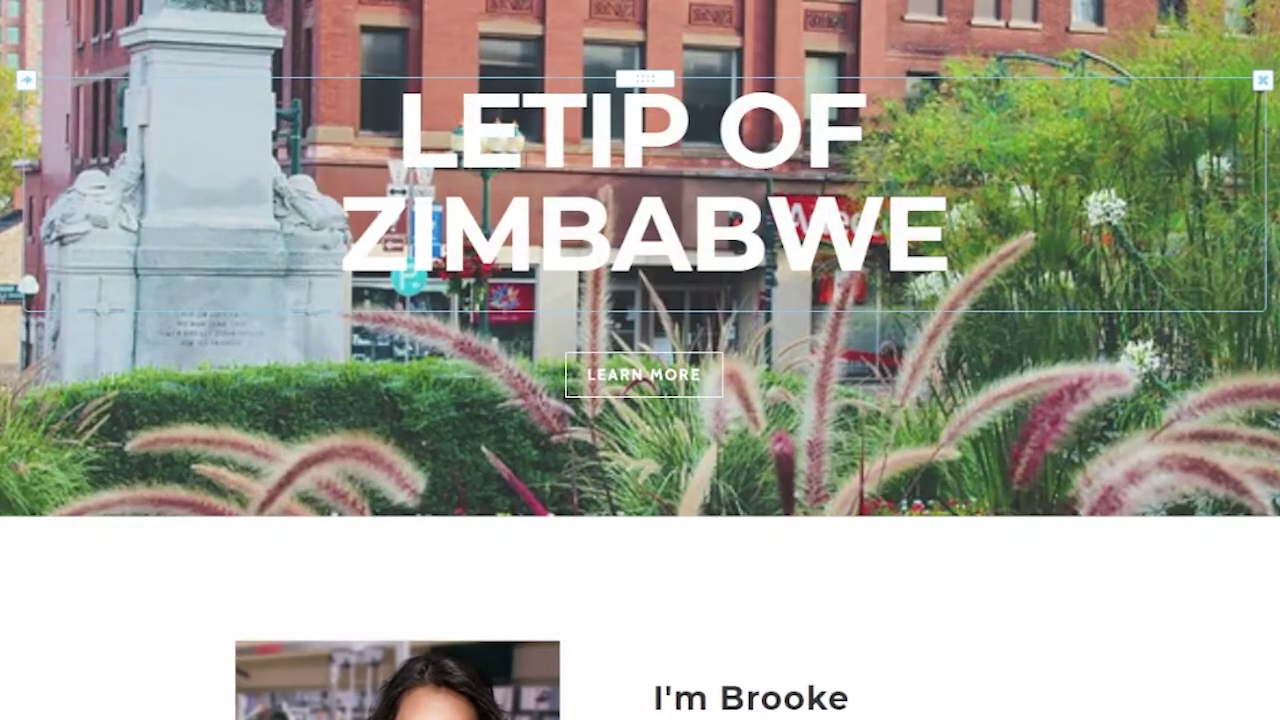
click(360, 148)
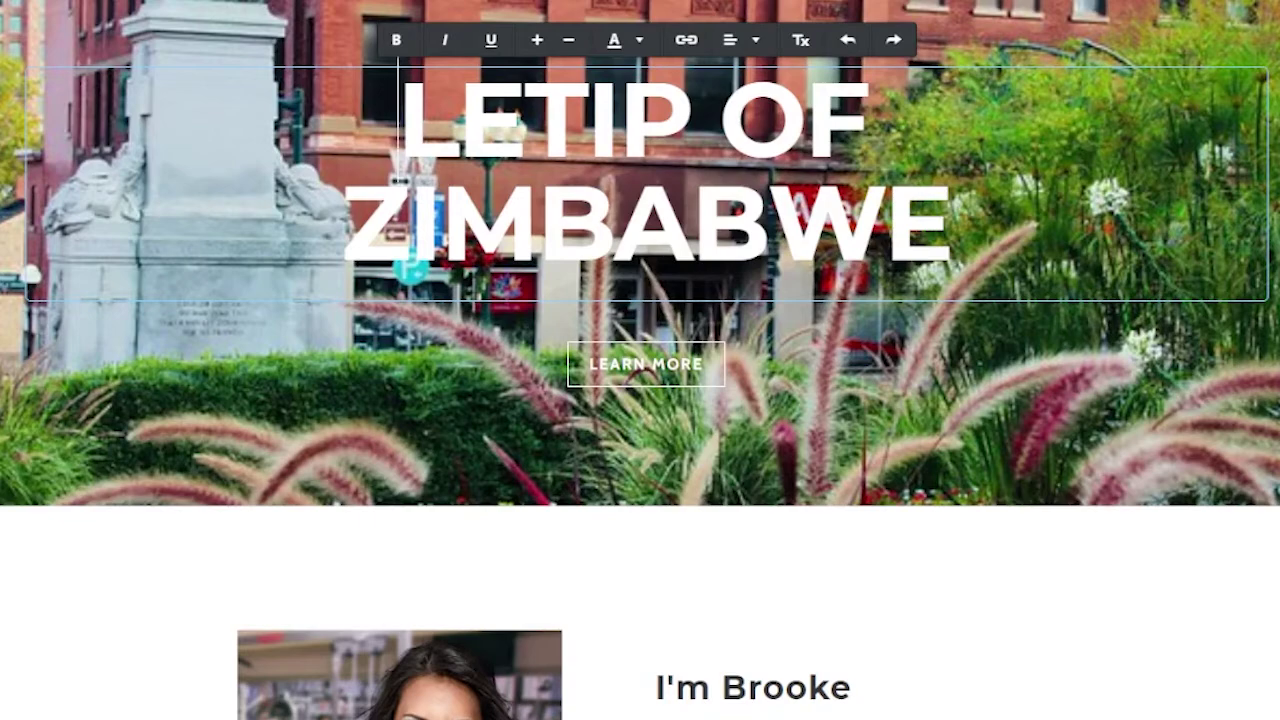
drag(440, 240, 40, 170)
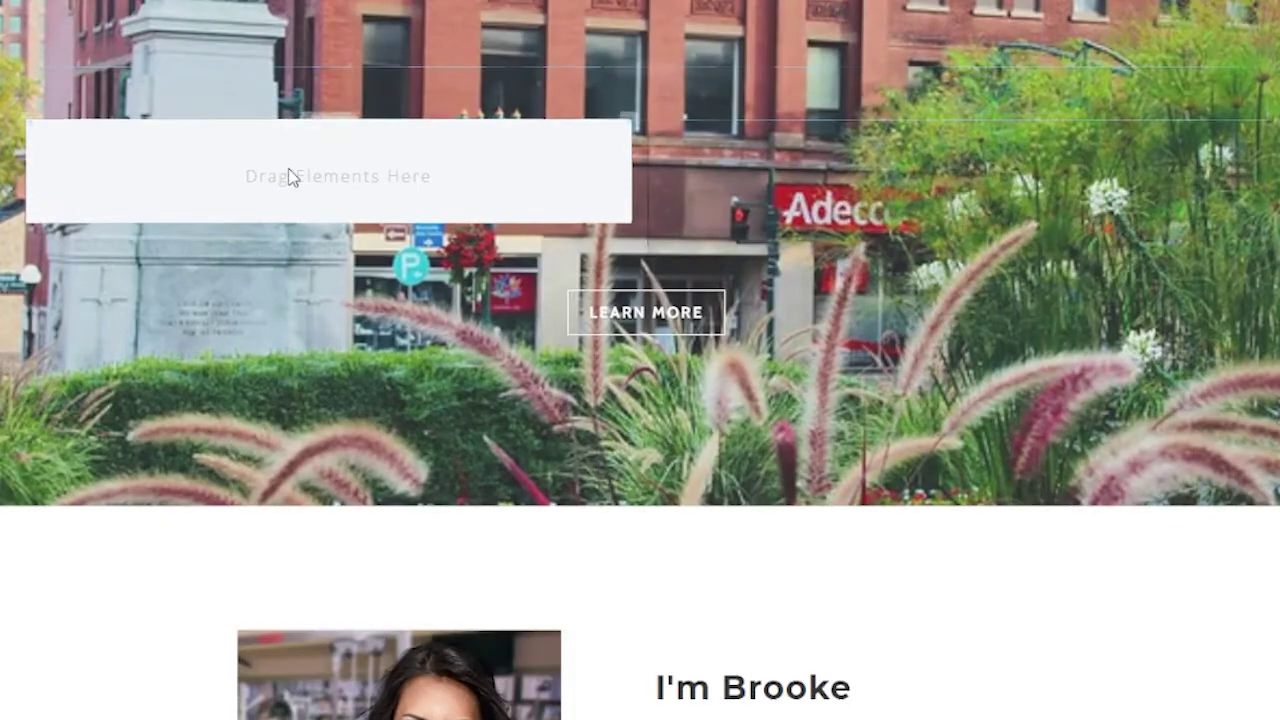
click(290, 176)
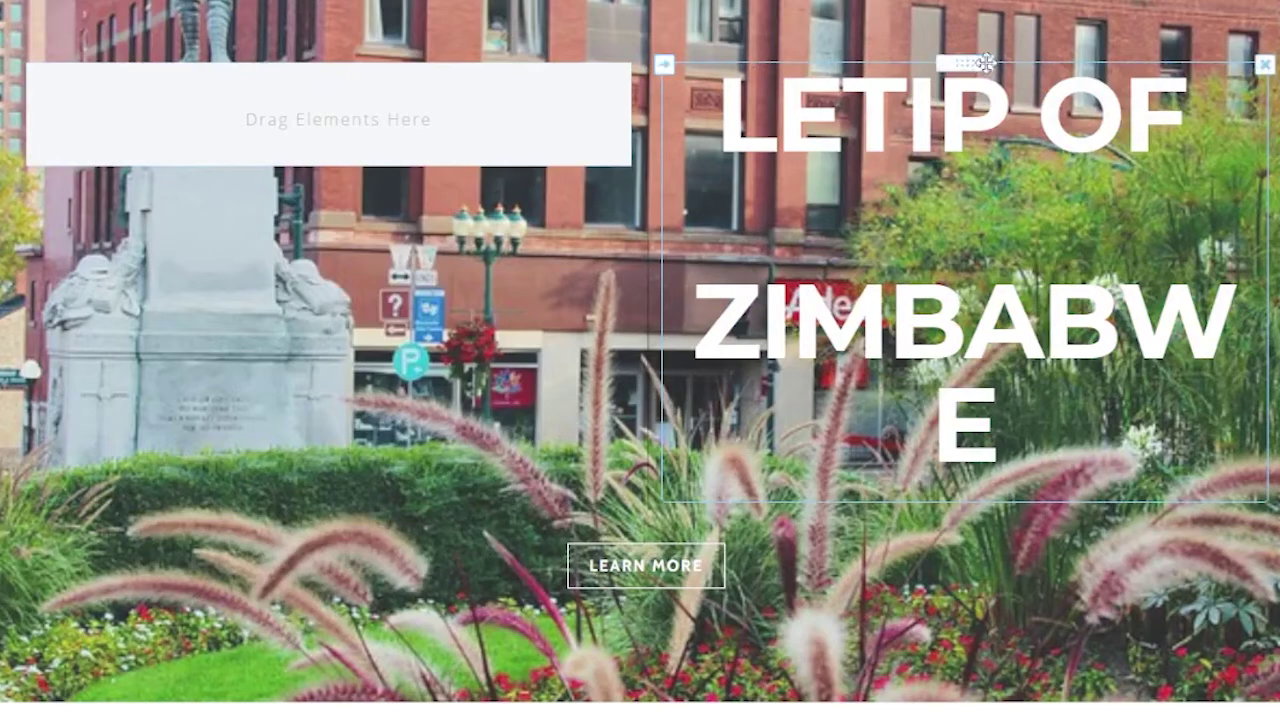
drag(985, 62, 403, 103)
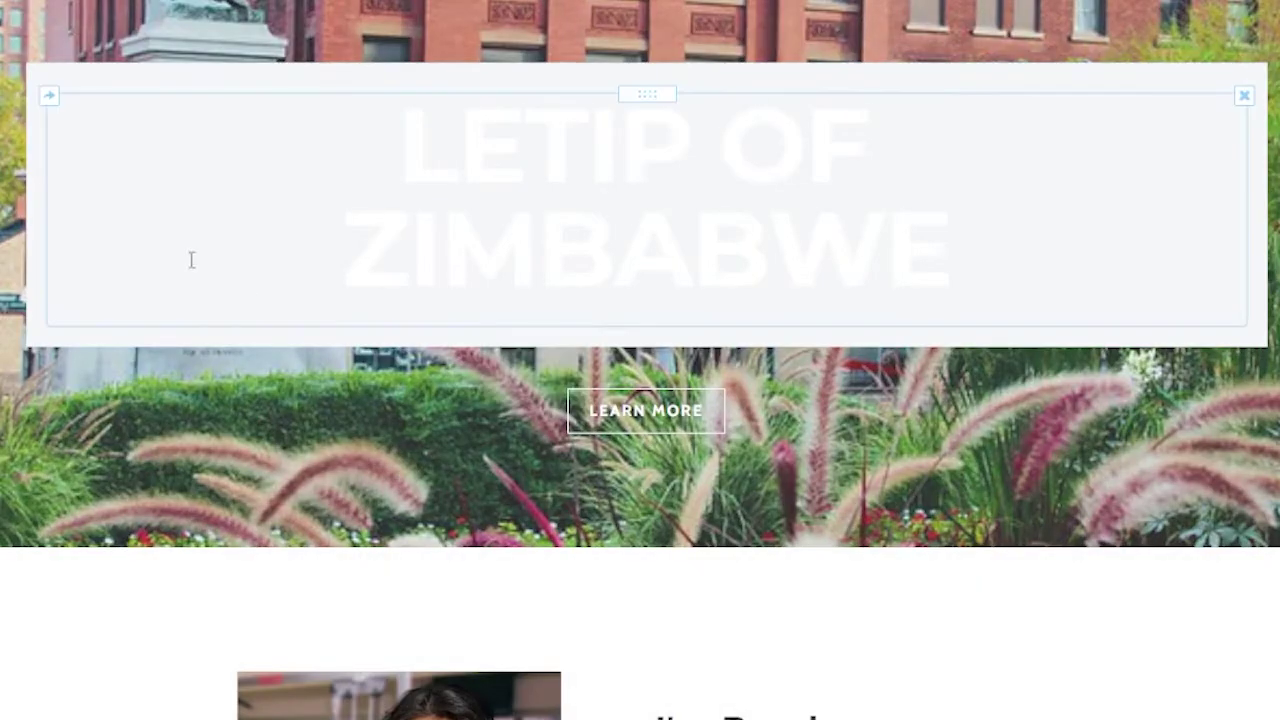
- Set the title's color block background to blue #3a96b8 and make it roughly half transparent
click(89, 340)
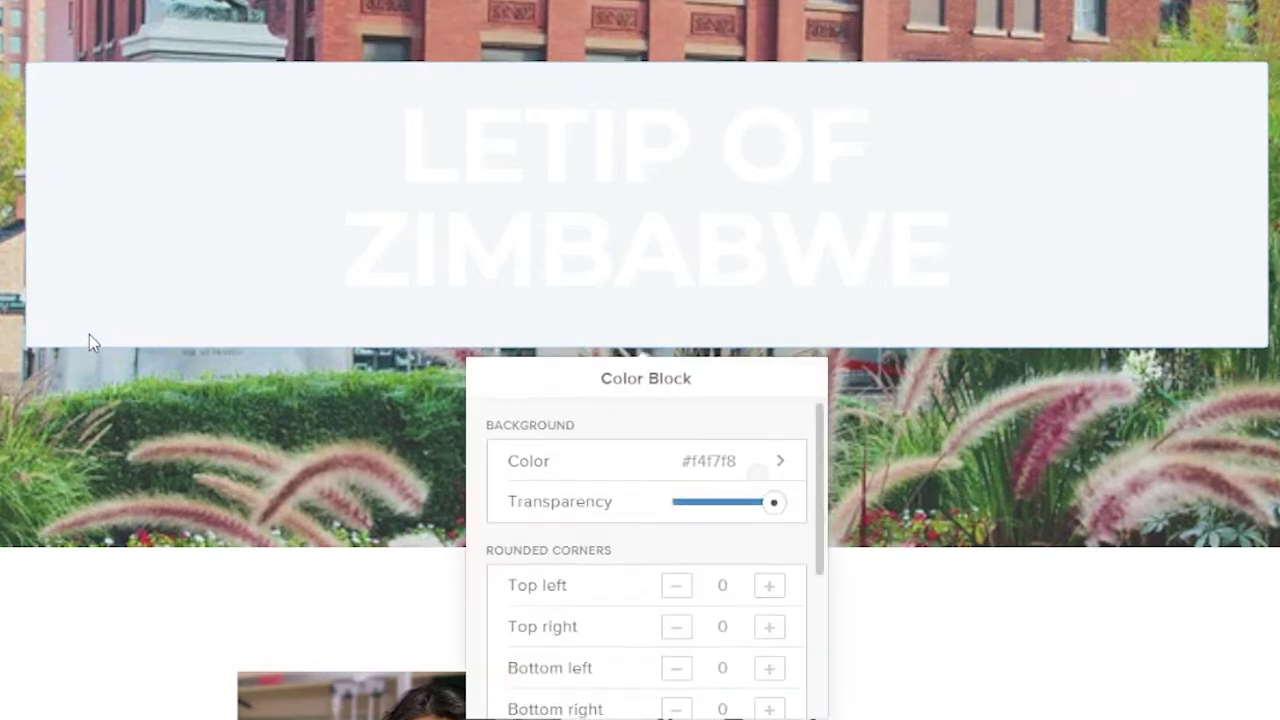
click(760, 466)
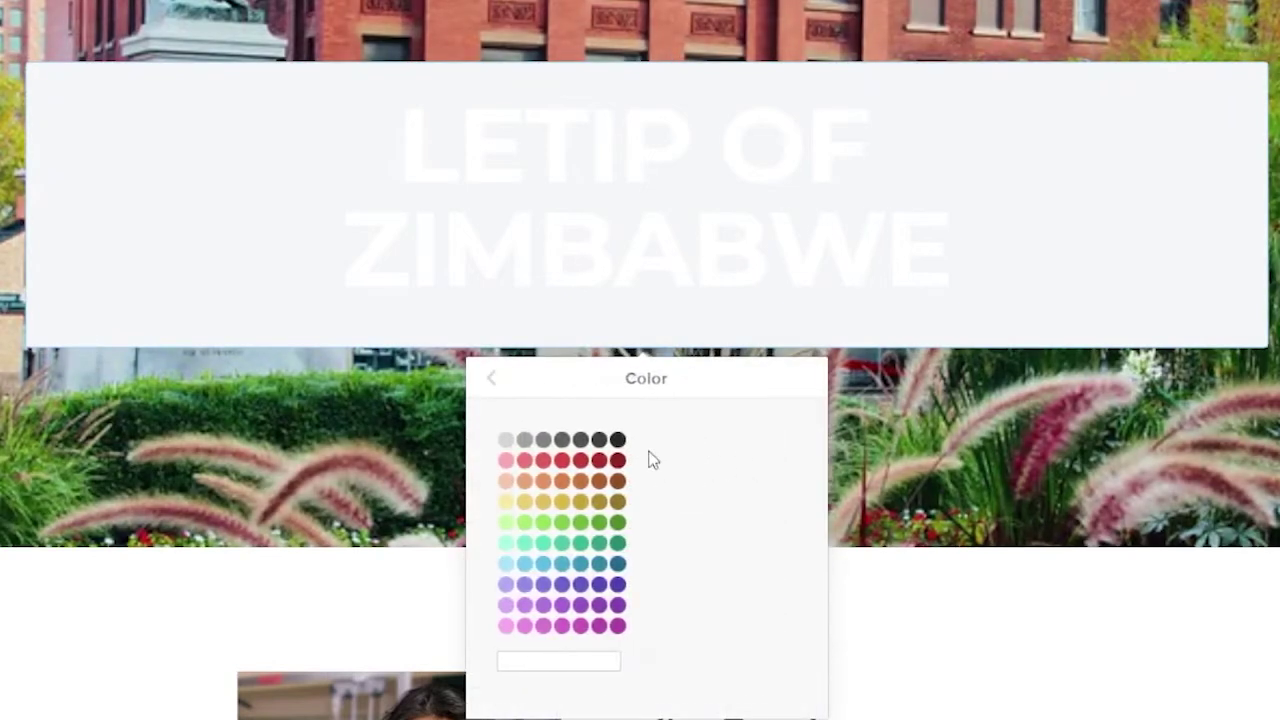
click(582, 565)
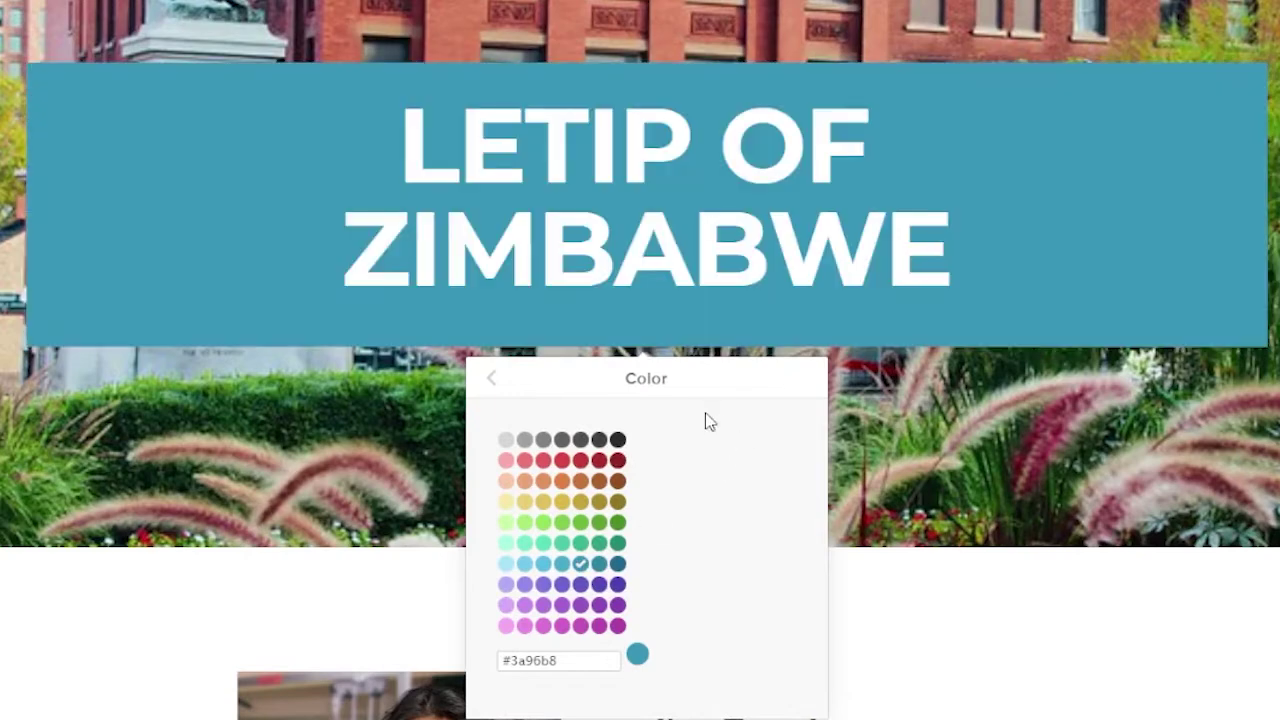
click(491, 378)
drag(774, 503, 718, 503)
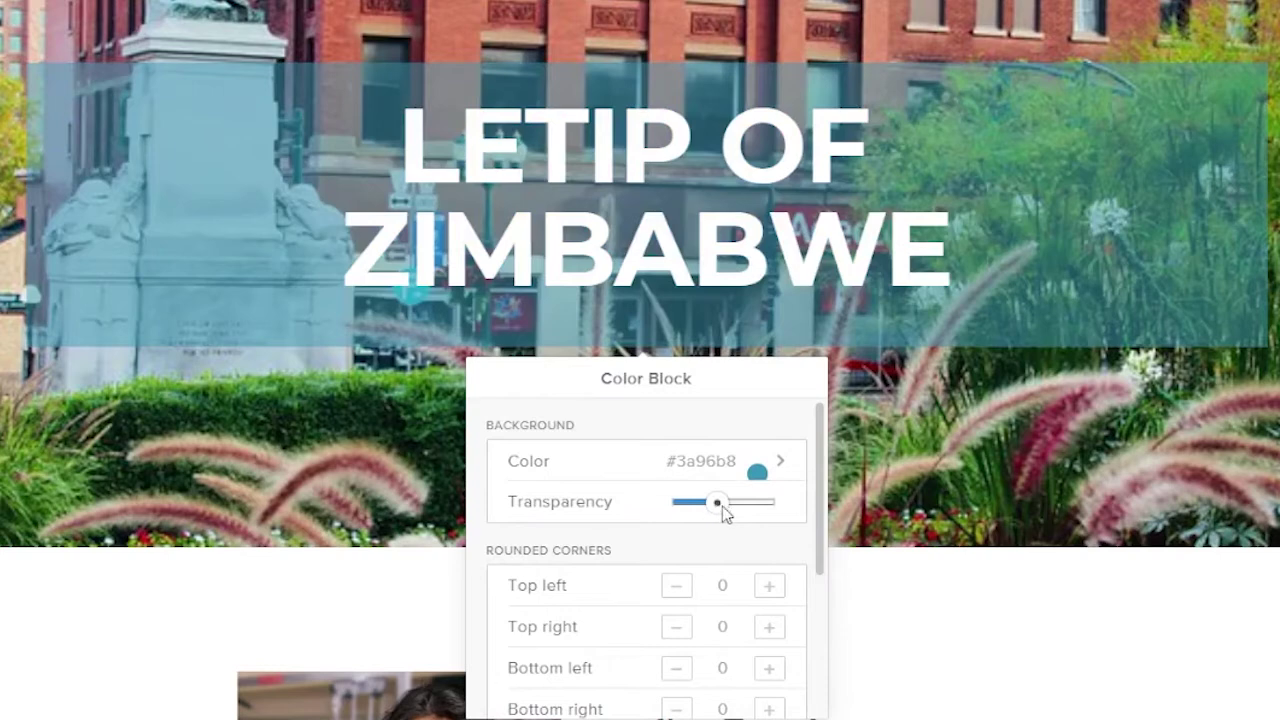
drag(717, 503, 728, 503)
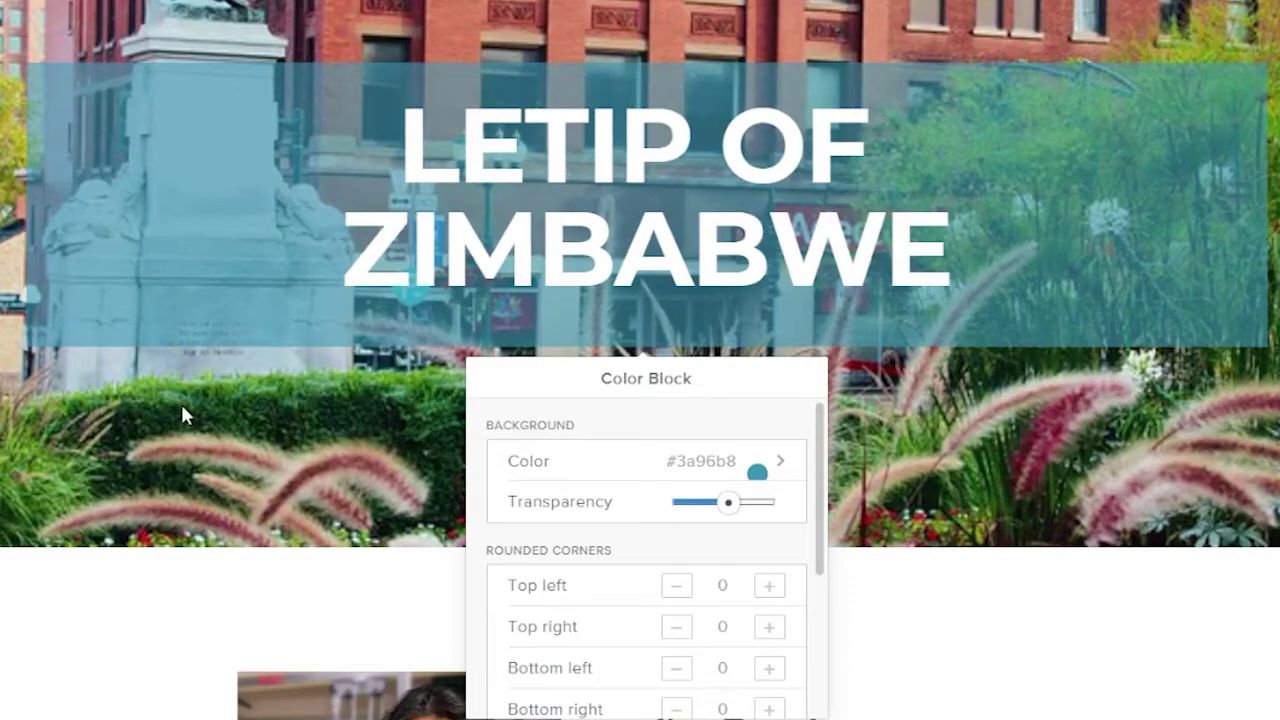
click(182, 415)
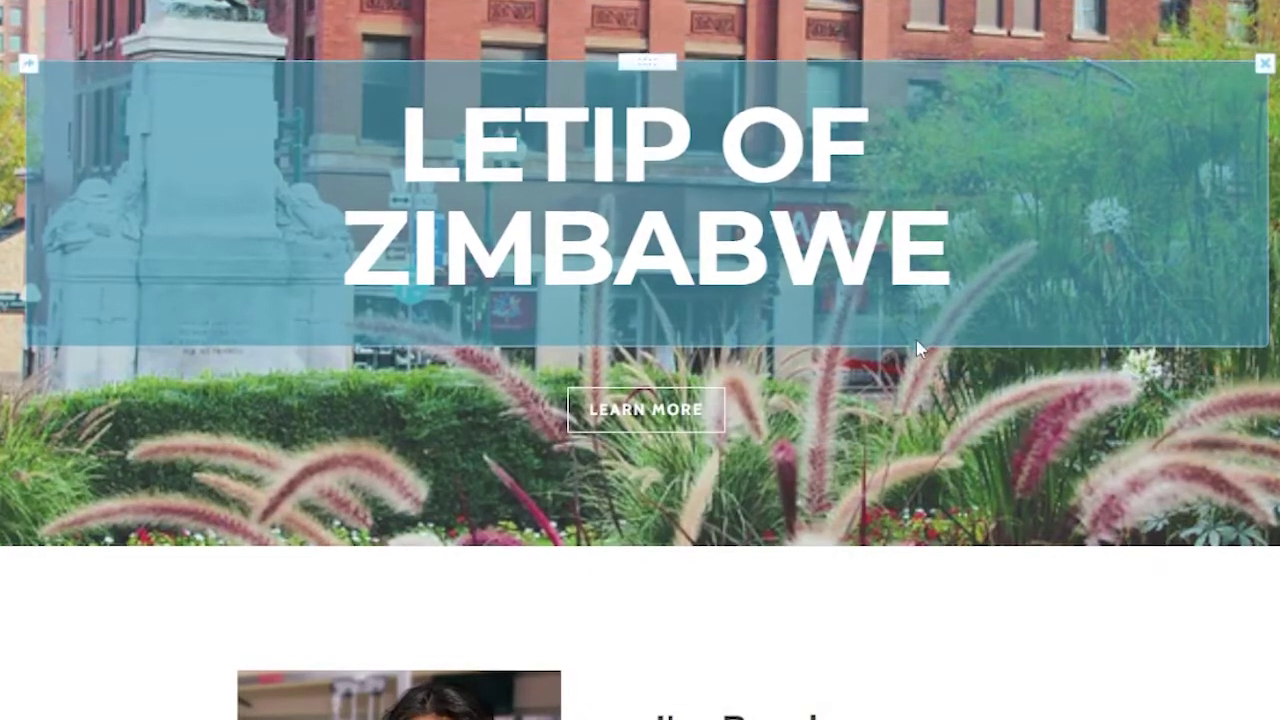
- Delete the "NUTRITION" heading image above the three food articles
scroll(916, 340, down, 5)
scroll(523, 351, down, 5)
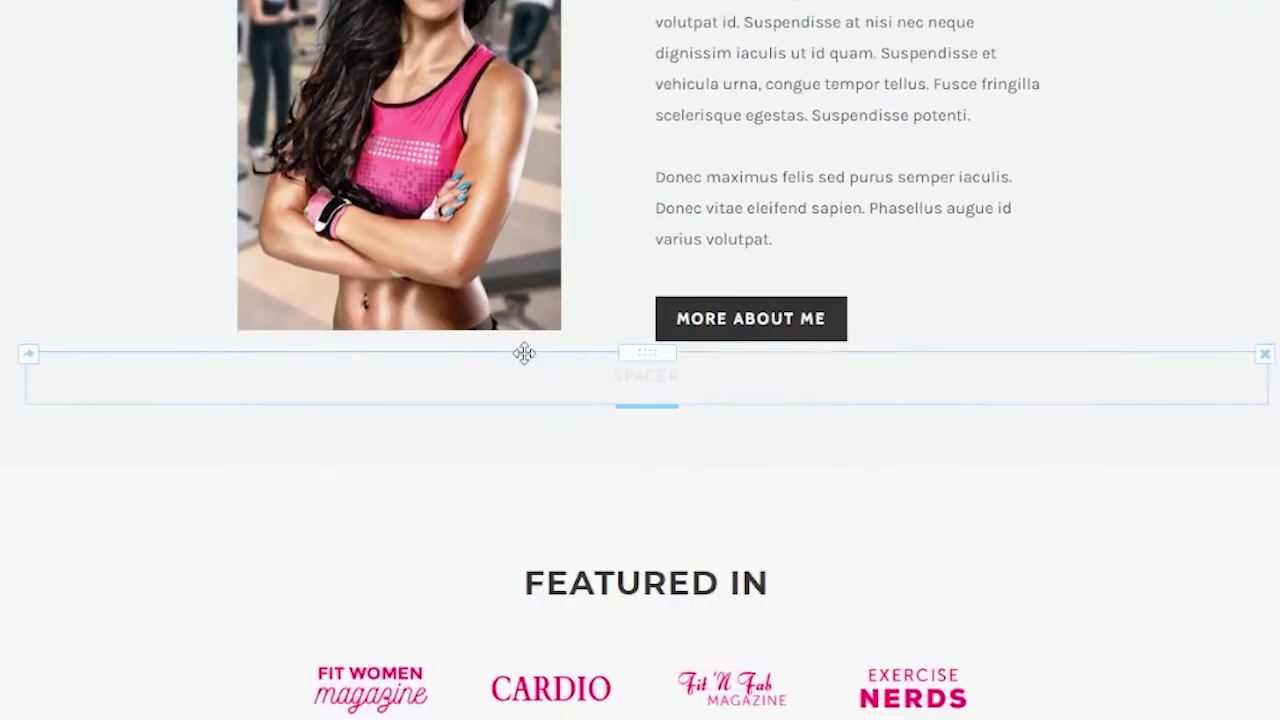
scroll(497, 345, down, 5)
scroll(494, 358, down, 20)
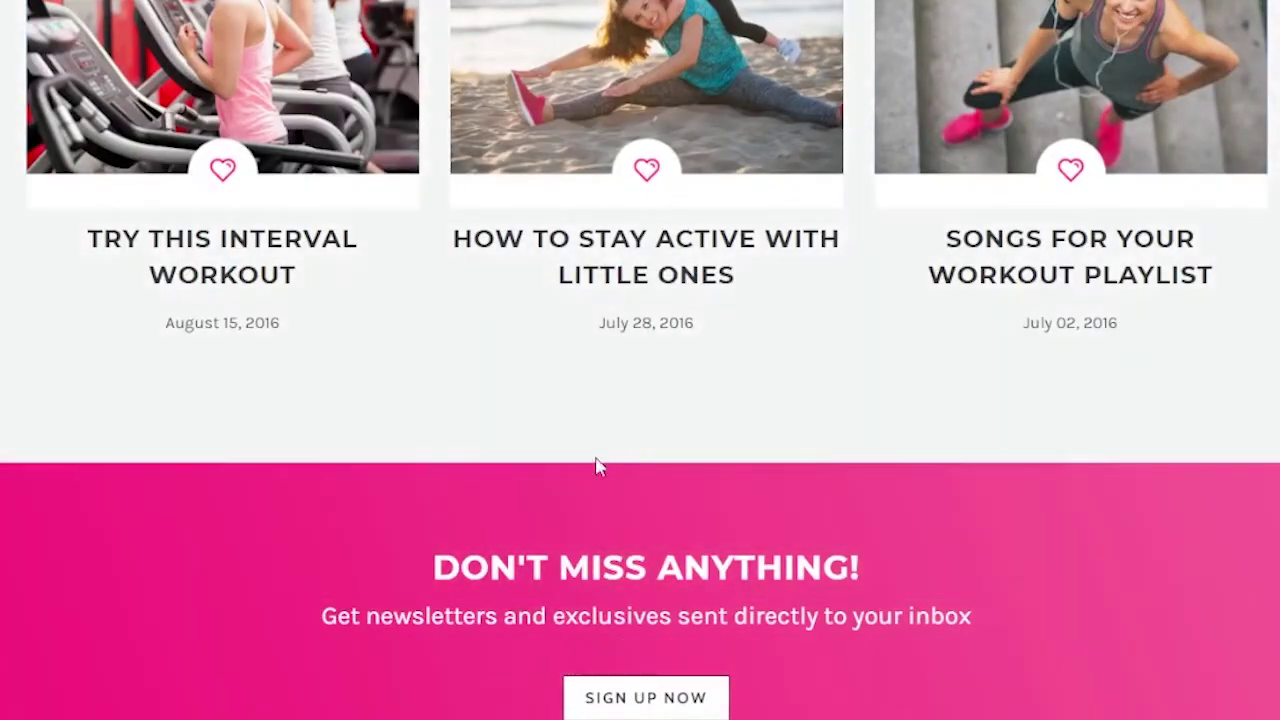
scroll(597, 460, up, 10)
scroll(450, 270, up, 8)
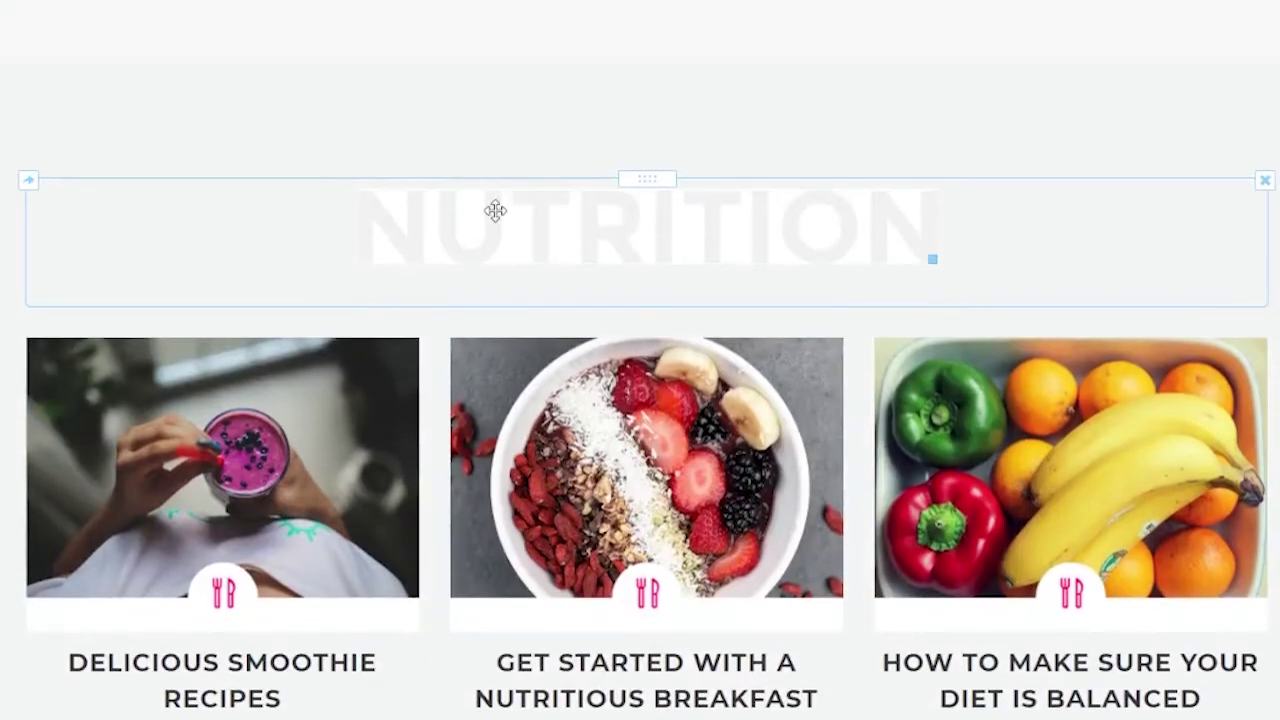
click(495, 212)
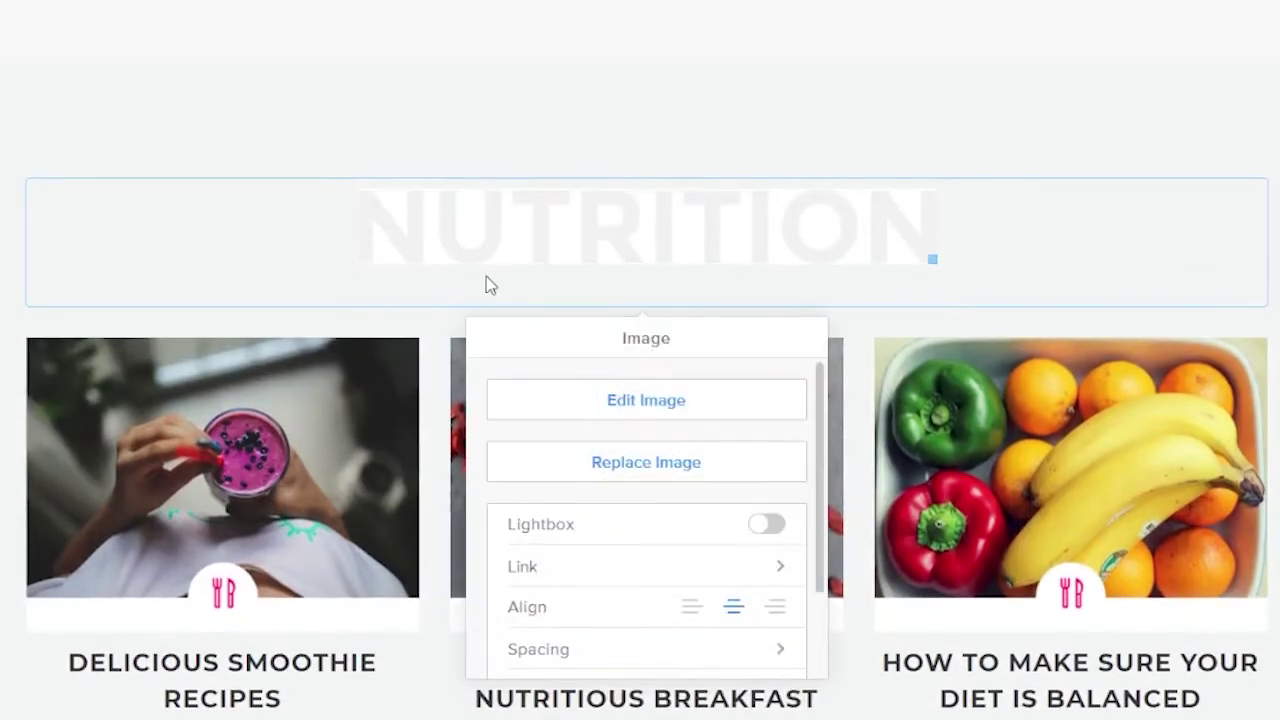
scroll(691, 543, down, 2)
scroll(686, 540, up, 2)
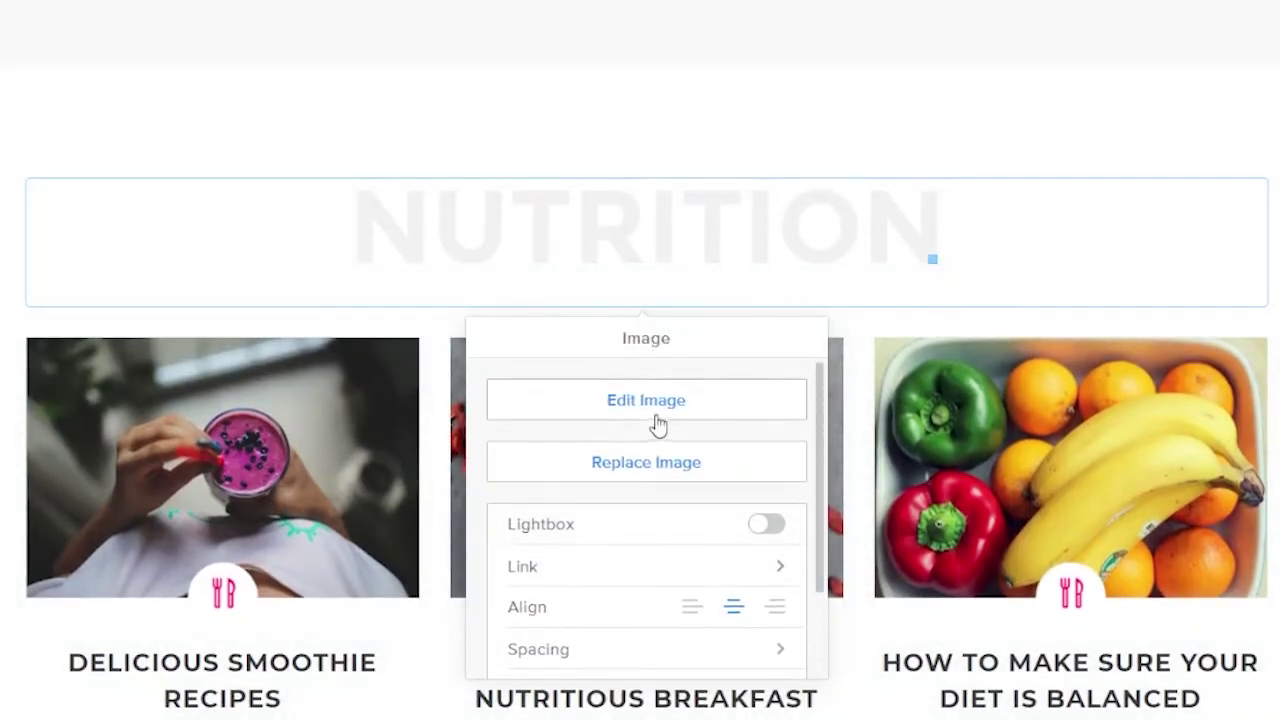
click(656, 423)
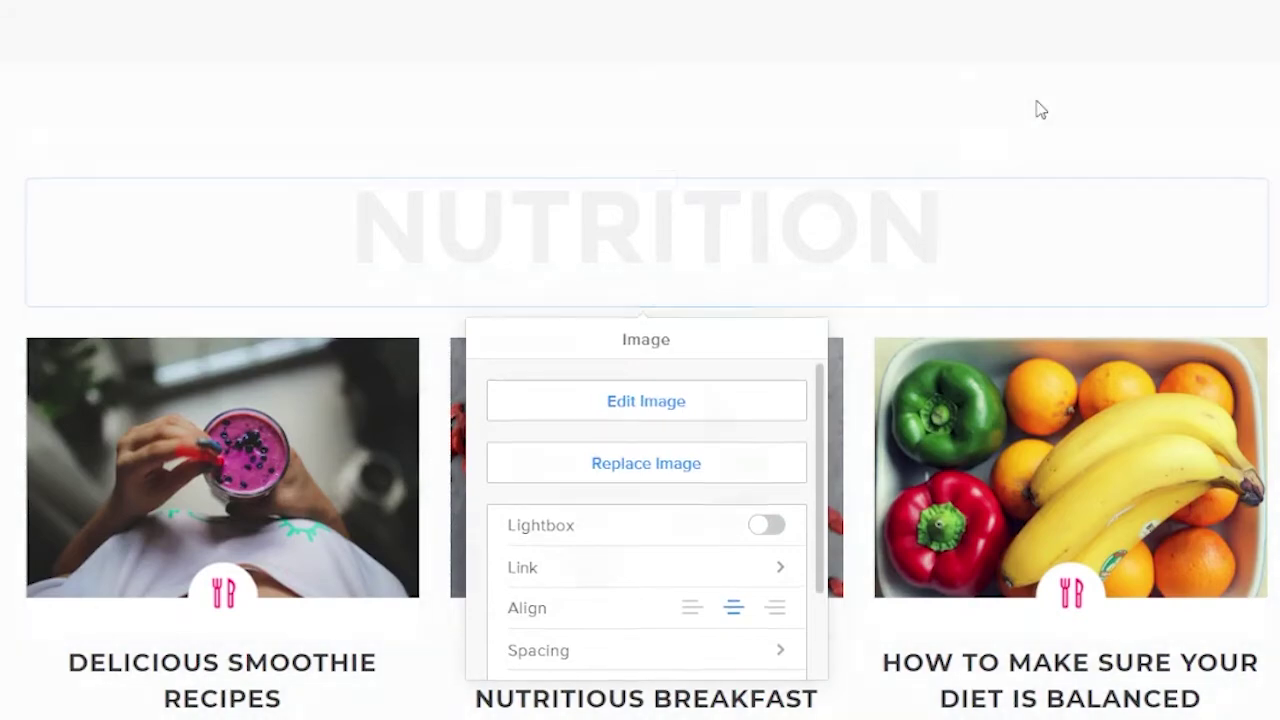
click(1266, 182)
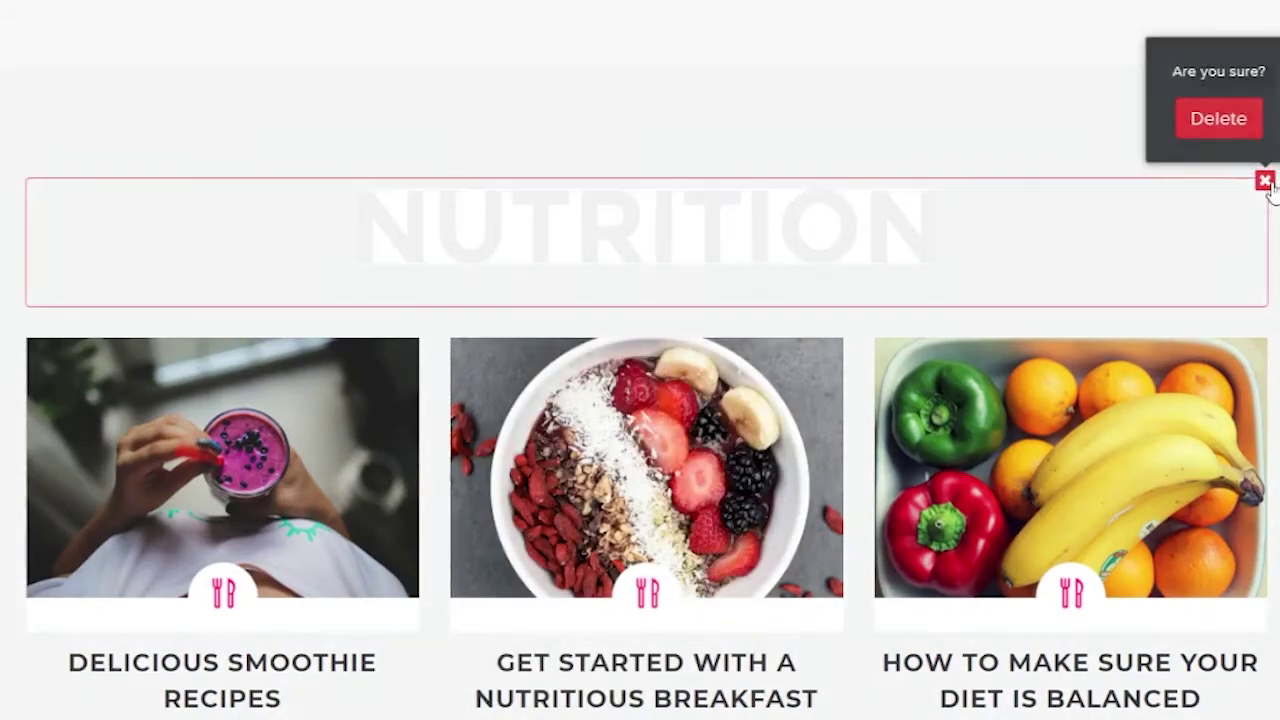
click(1224, 120)
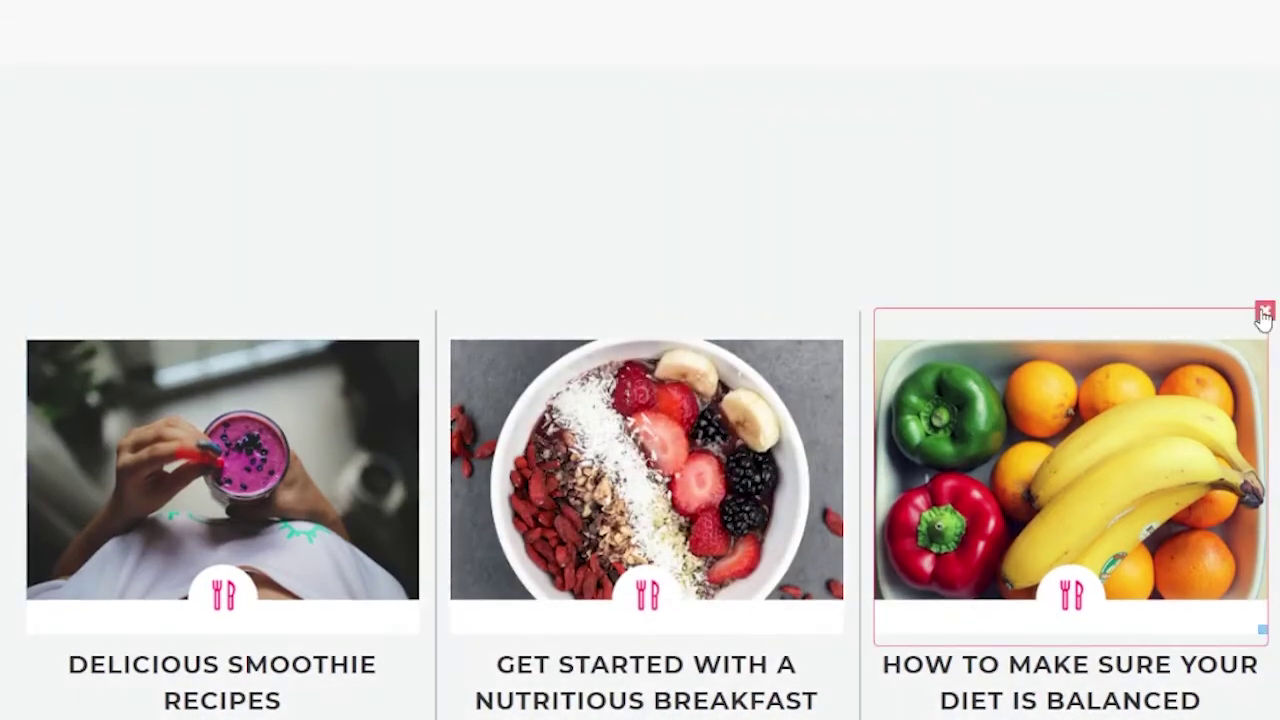
- Delete the breakfast bowl image from the middle column of the food articles
click(1263, 318)
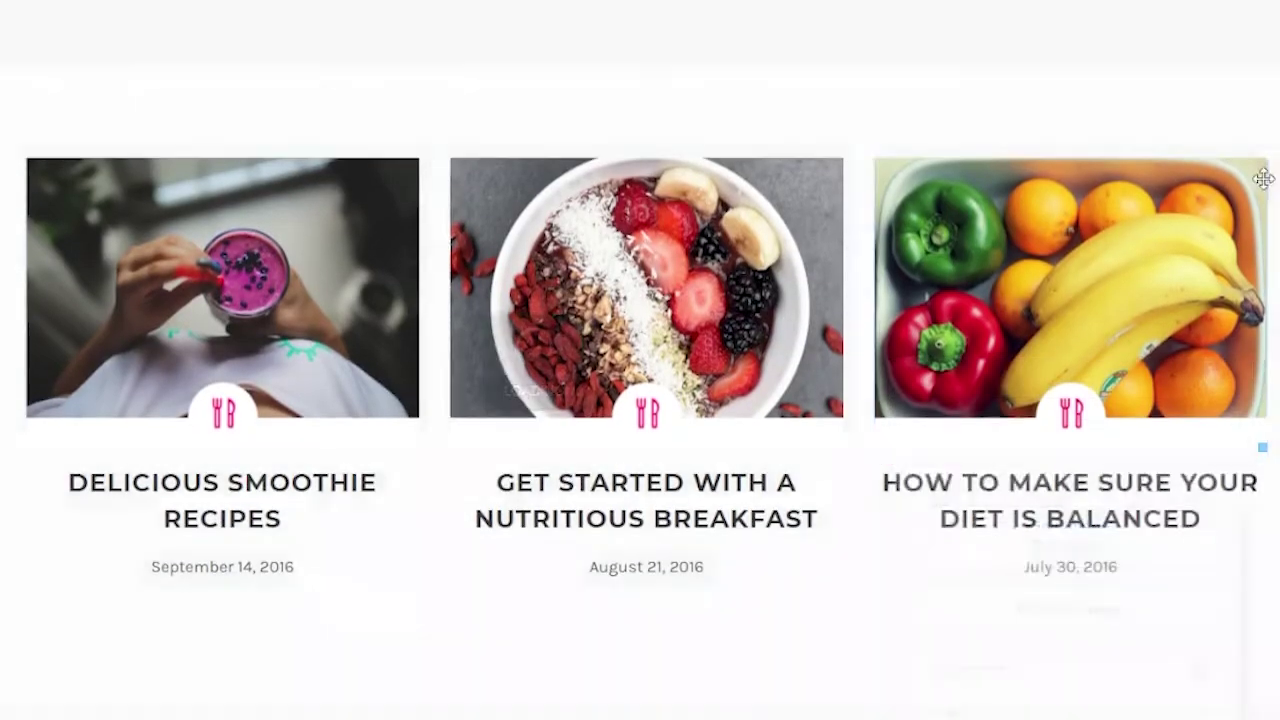
click(1237, 137)
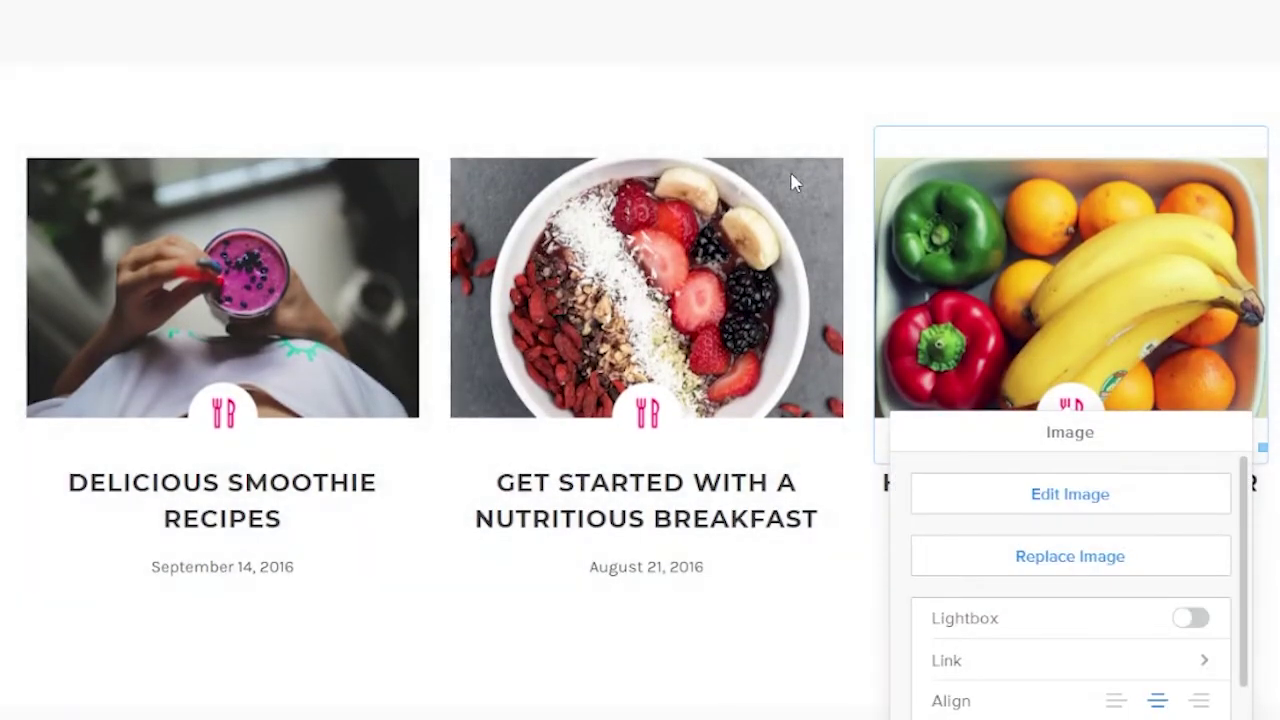
click(841, 128)
click(795, 66)
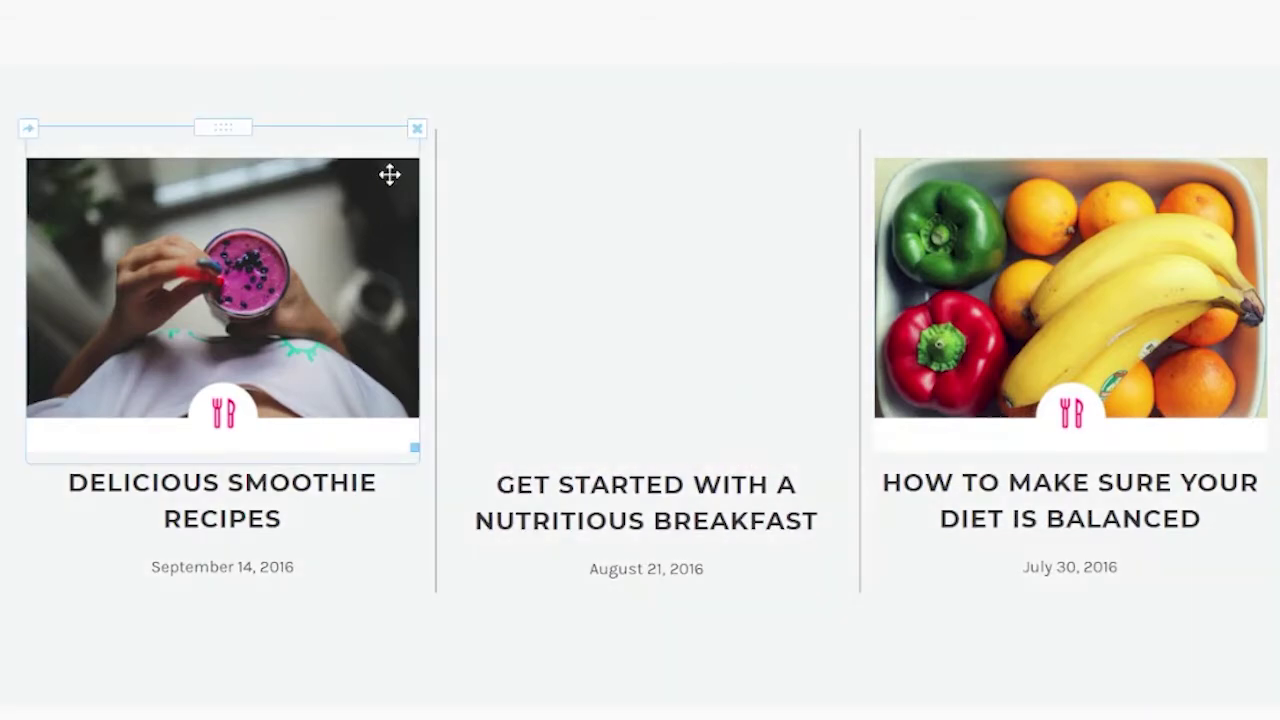
click(410, 200)
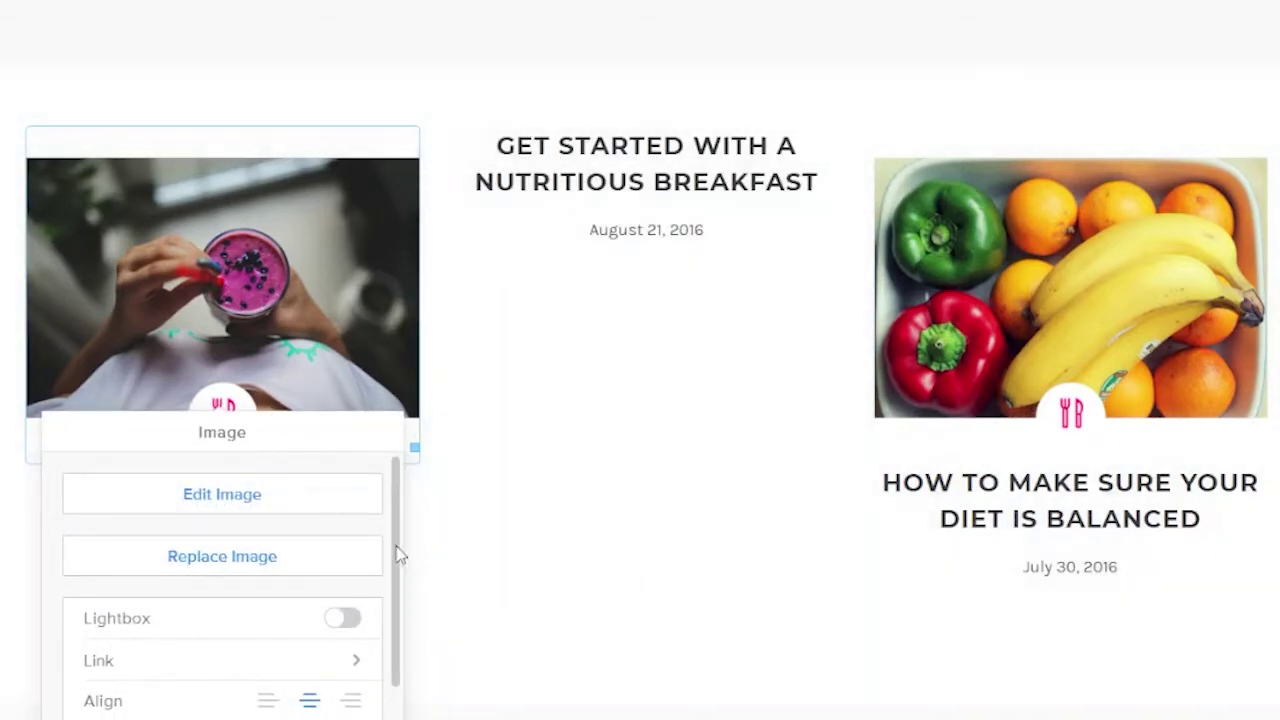
scroll(397, 551, down, 2)
click(574, 270)
- Change the middle column's heading to "GET STARTED WITH A COOL NETWORKING GROUP!"
click(645, 175)
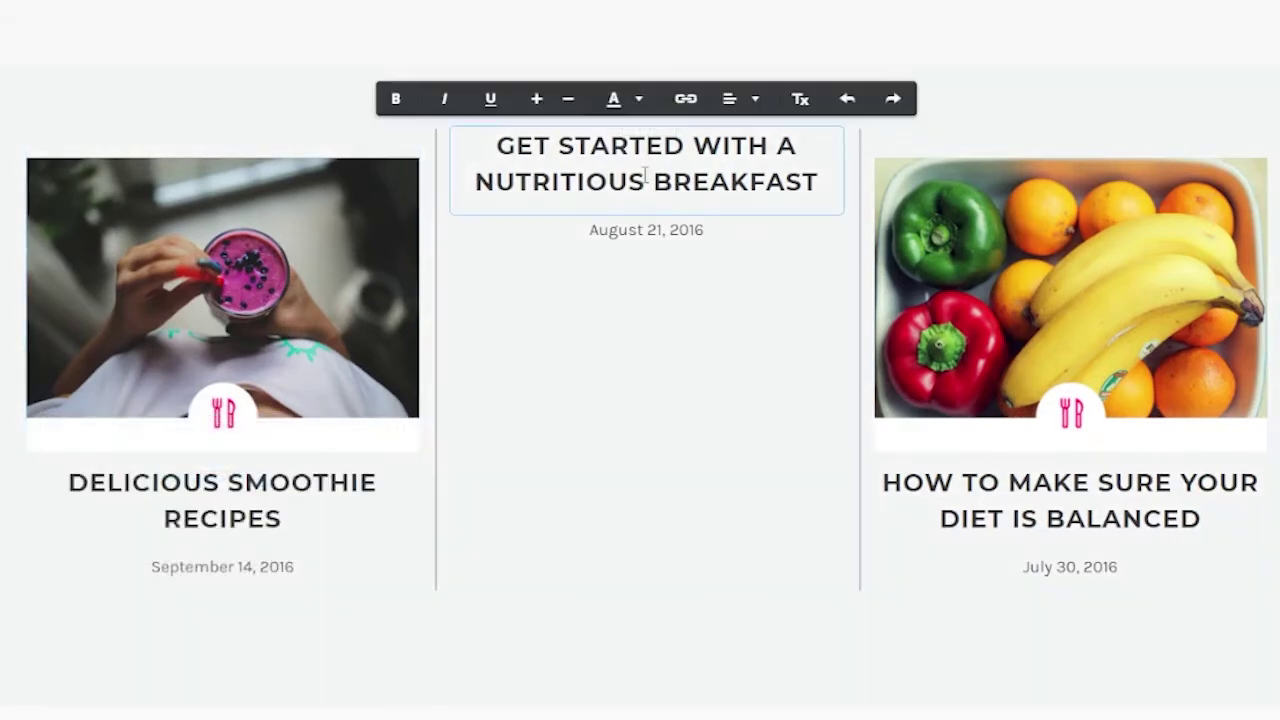
drag(778, 147, 831, 253)
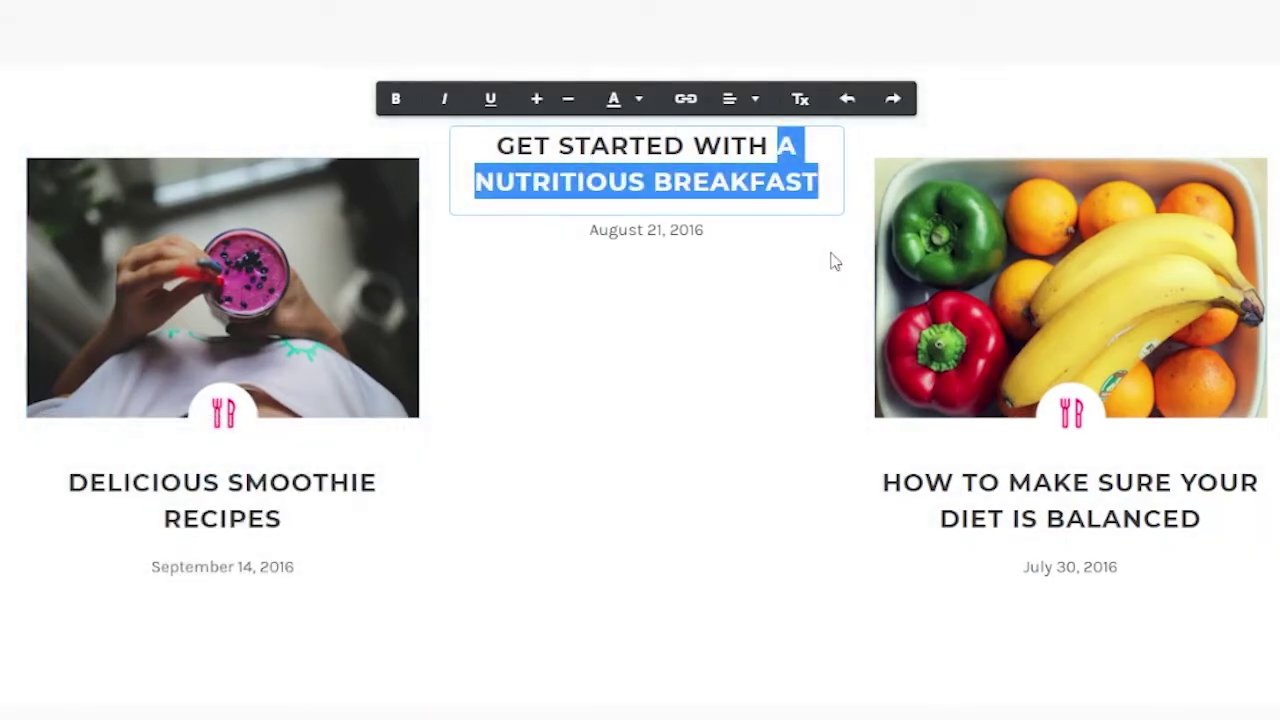
text(A COO)
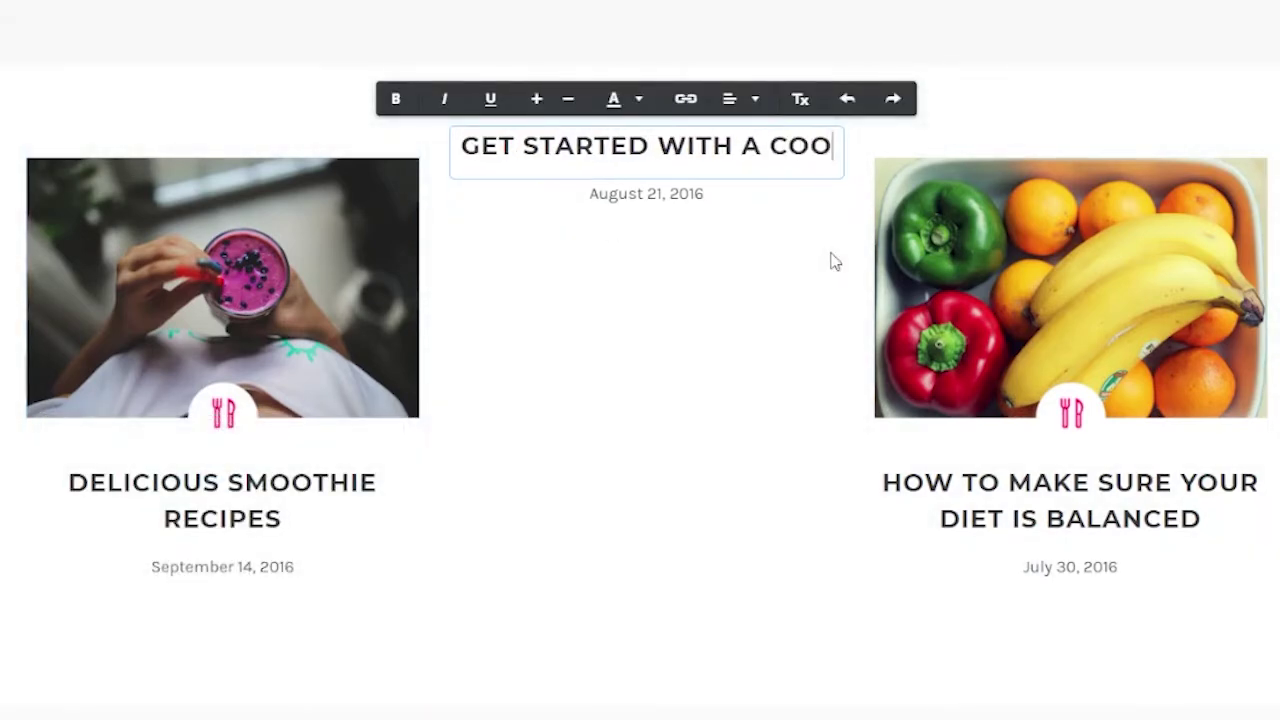
text(L NETWORKING GROUP!)
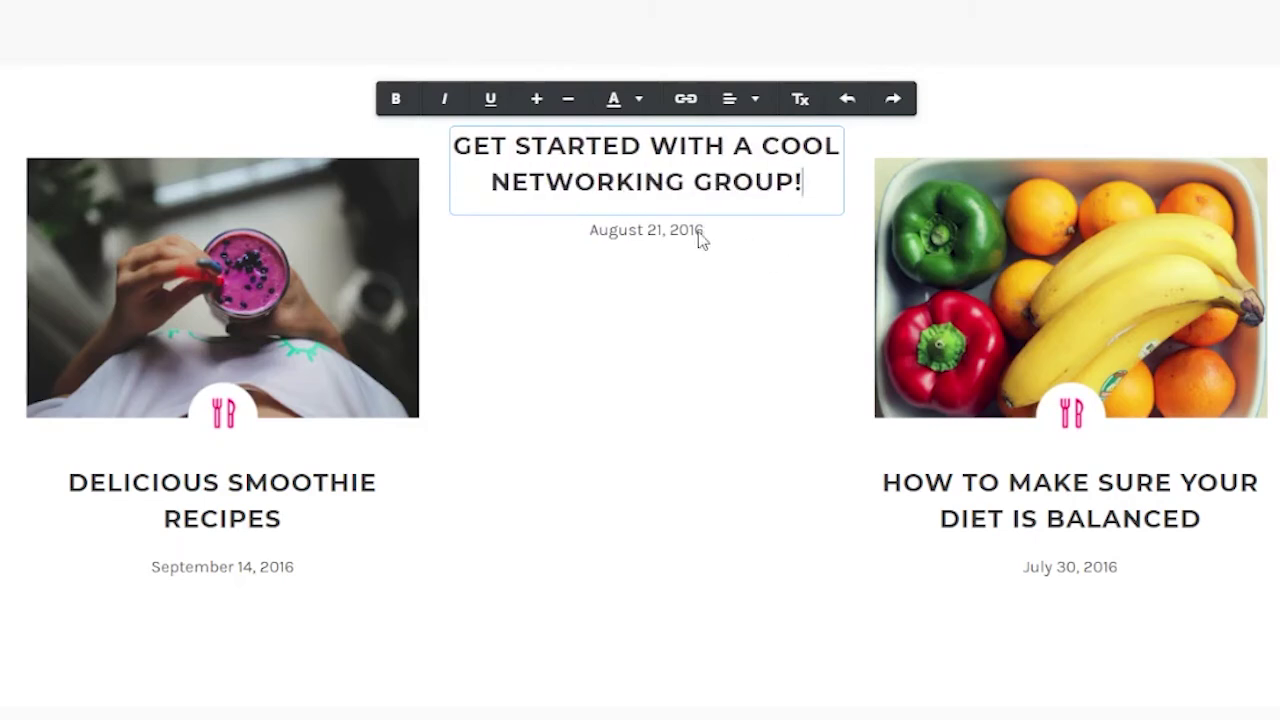
- Replace the date under the networking group heading with "JOIN TODAY"
click(611, 240)
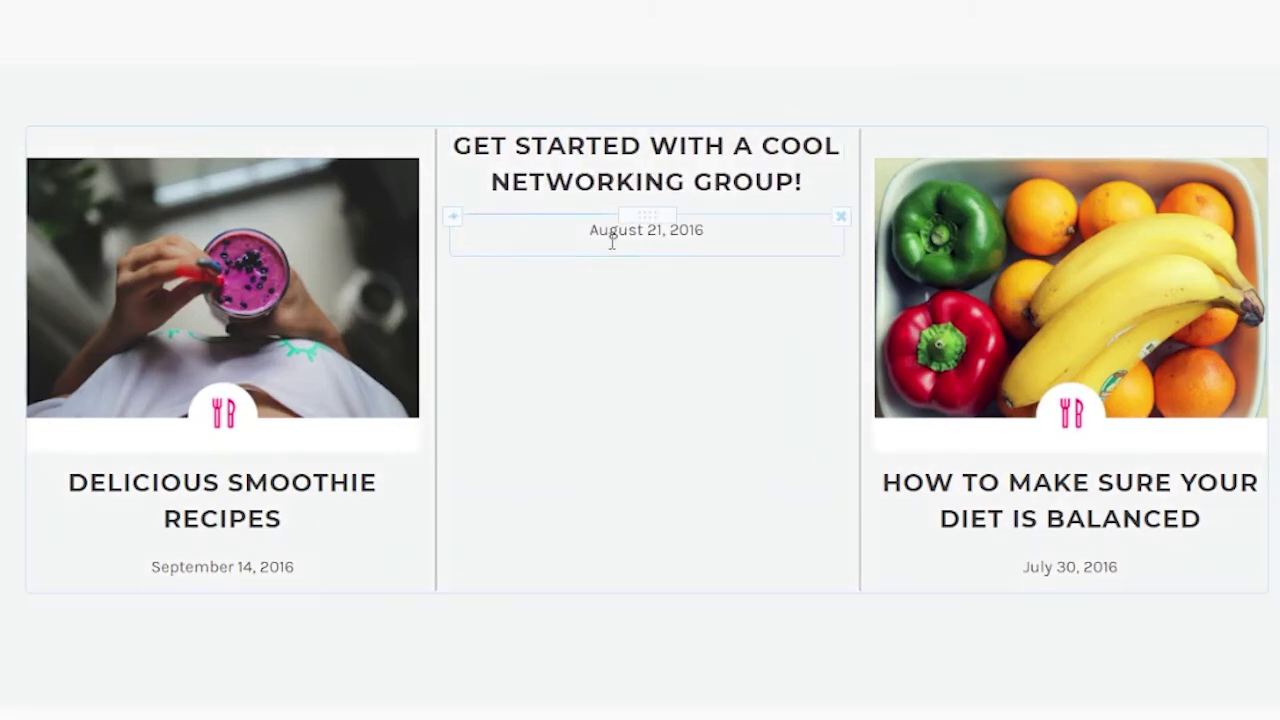
triple_click(611, 240)
text(JOIN TODAY)
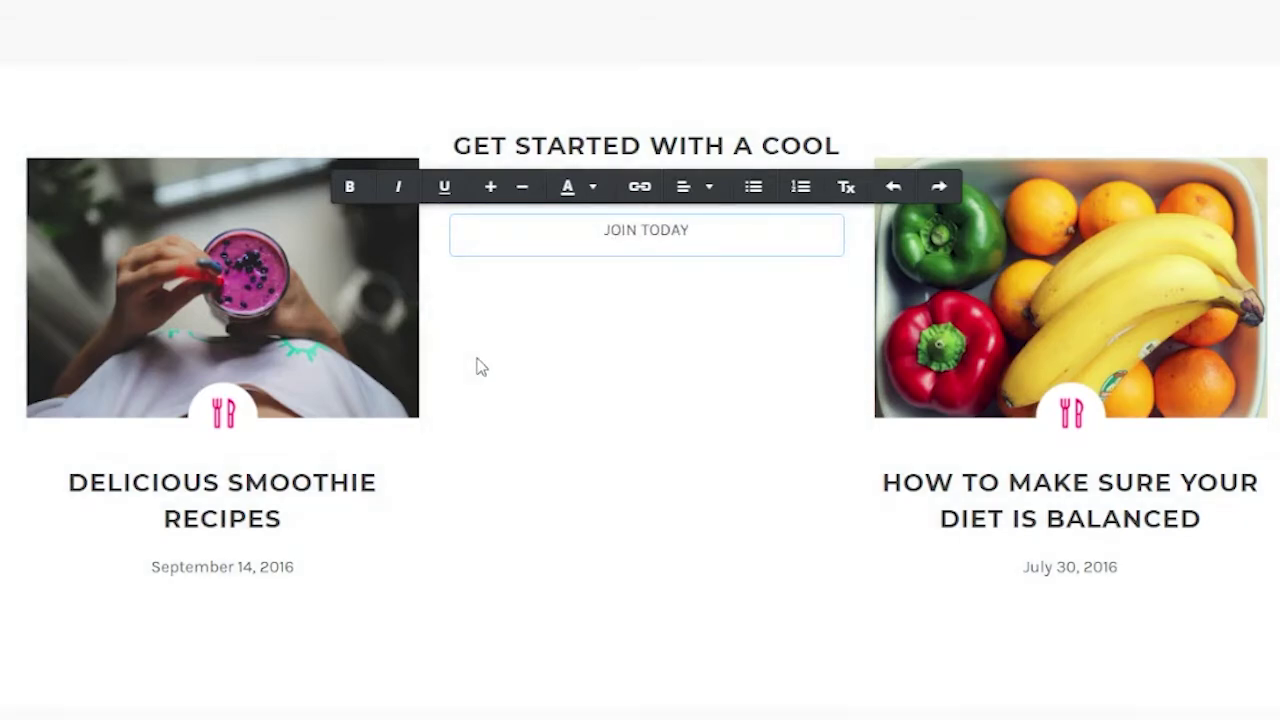
click(478, 366)
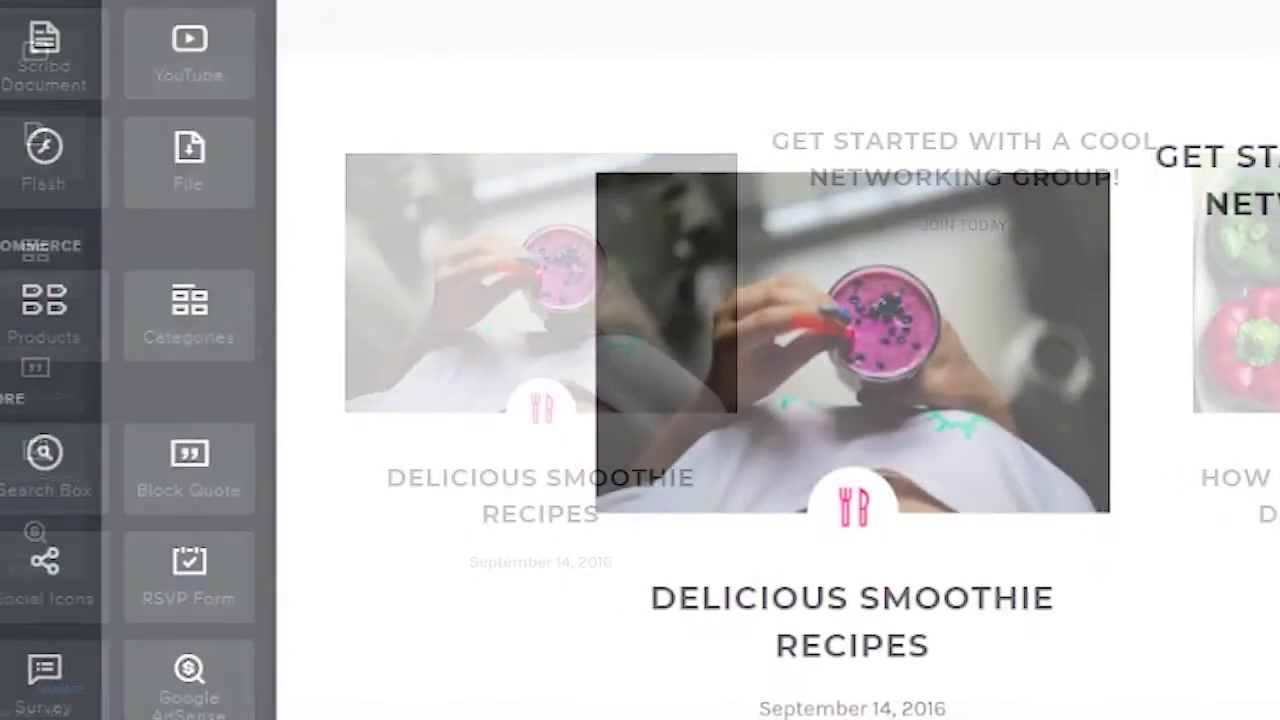
- Change the heading on the template's About page to "About Our Group"
scroll(135, 360, up, 8)
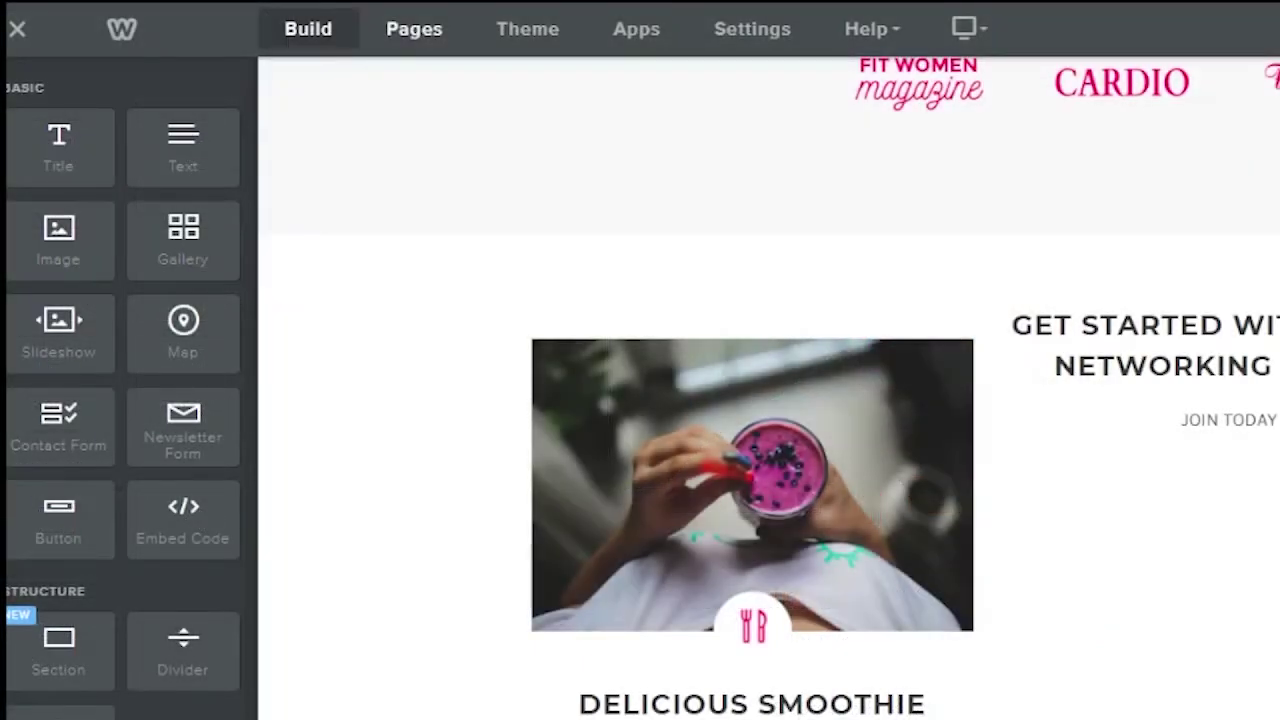
click(418, 32)
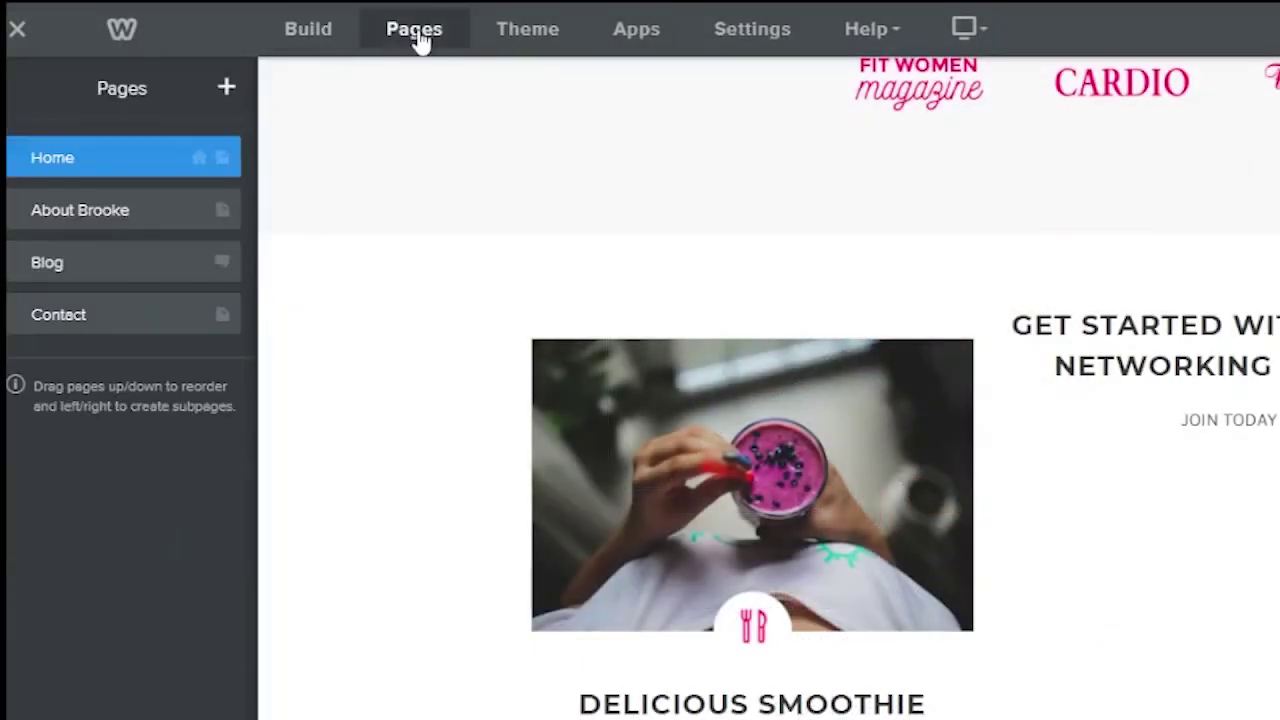
click(28, 212)
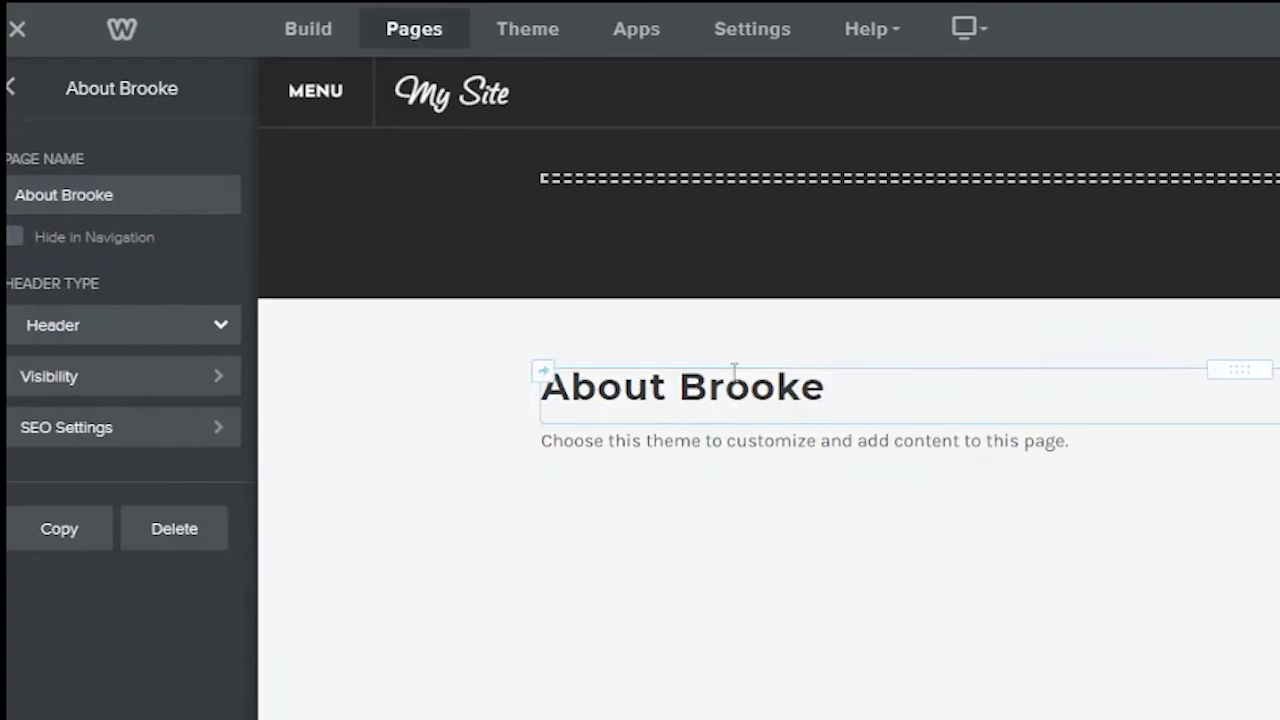
click(706, 388)
double_click(703, 388)
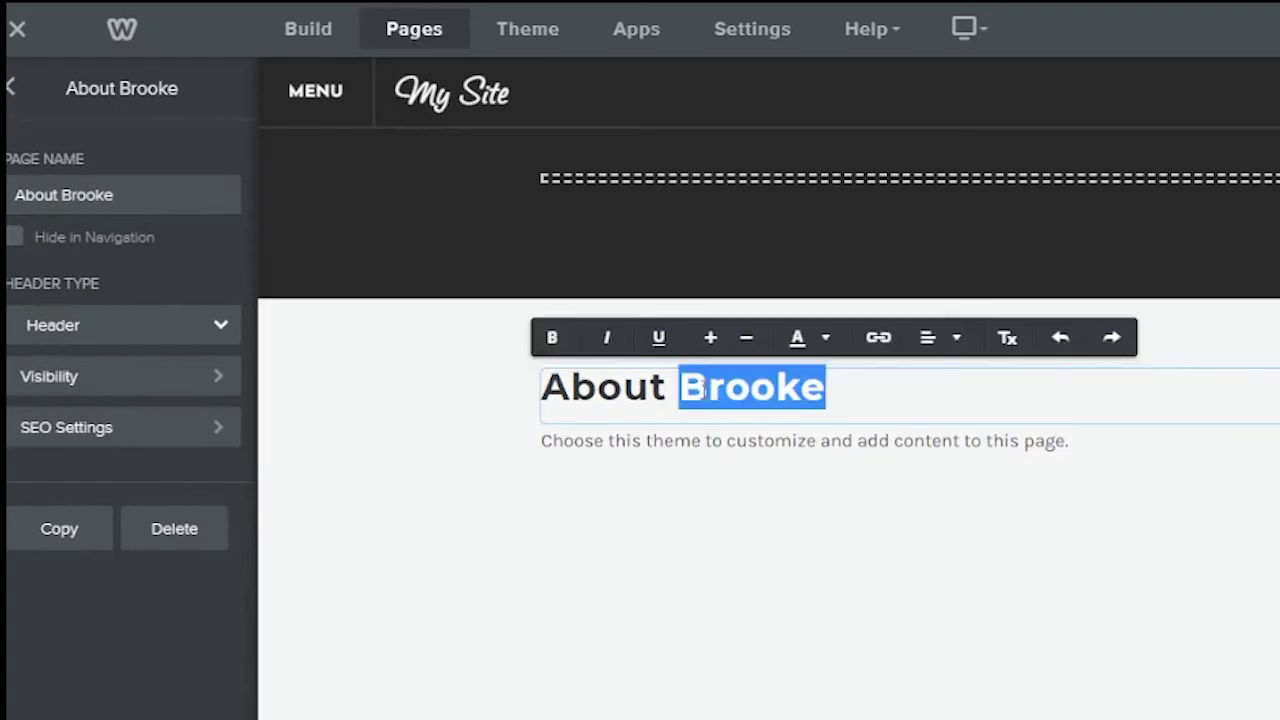
text(Our Group)
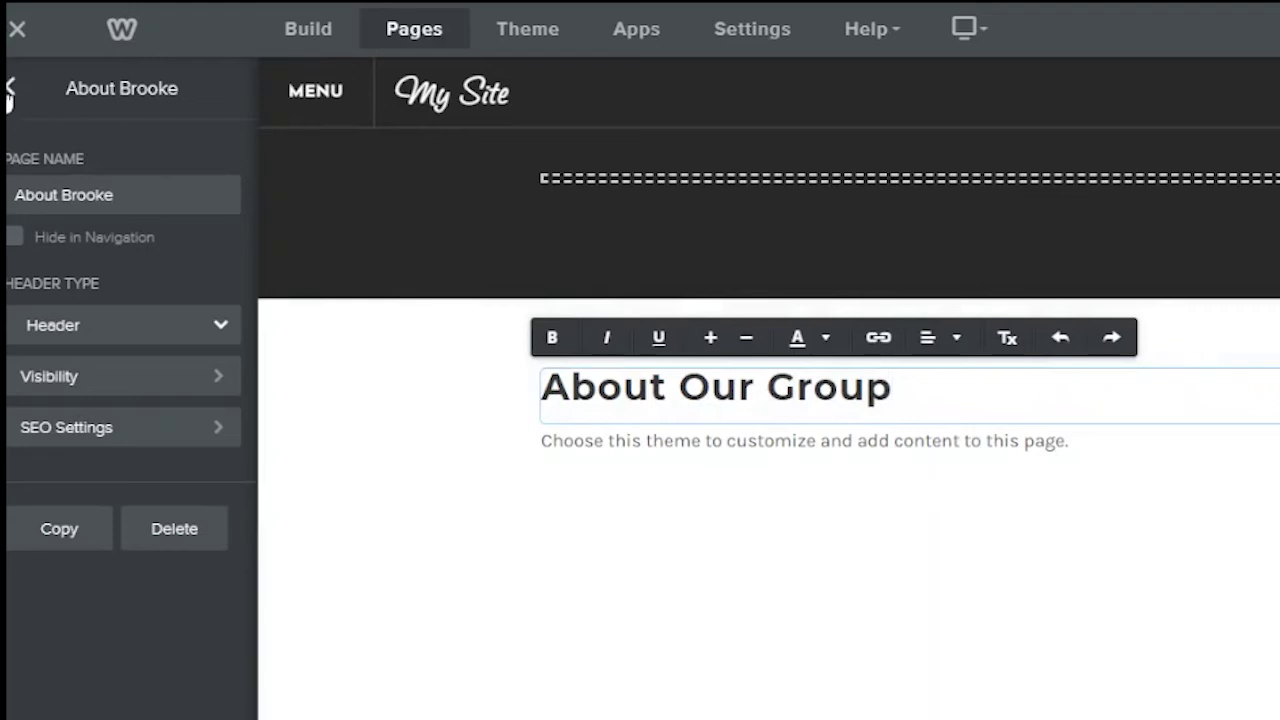
- Look through the site's Blog page and Contact page
click(11, 87)
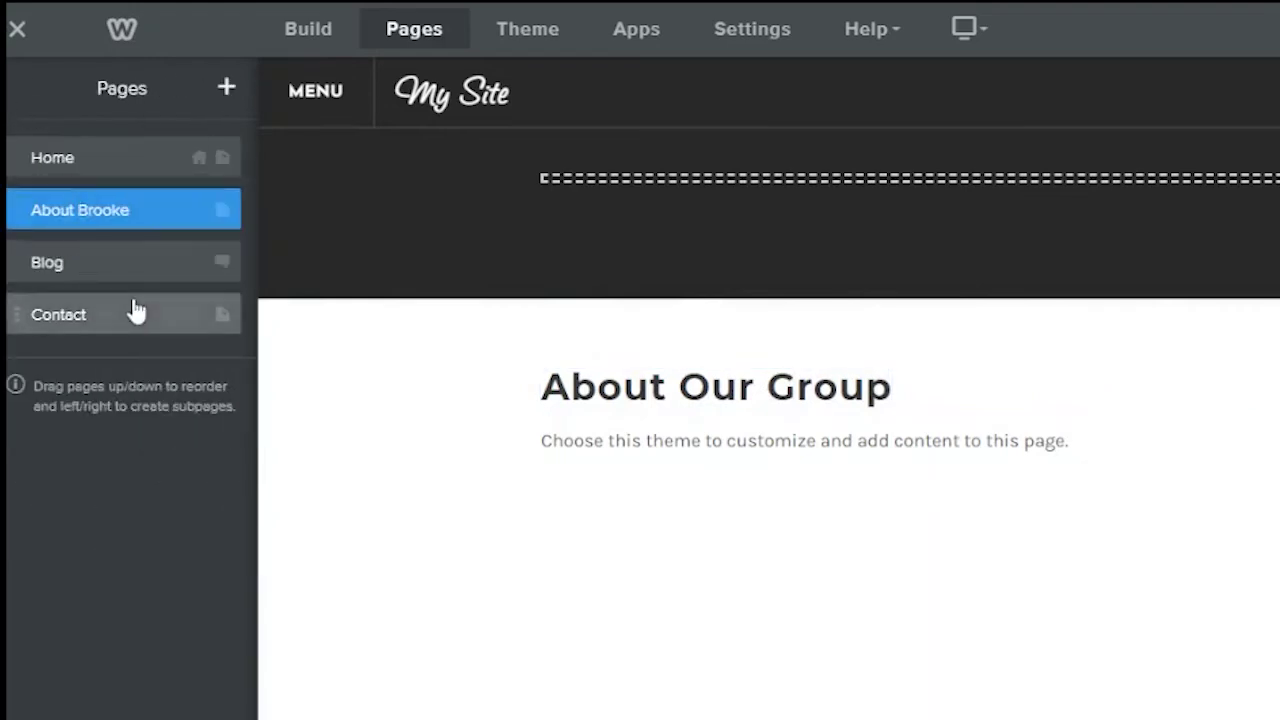
click(124, 270)
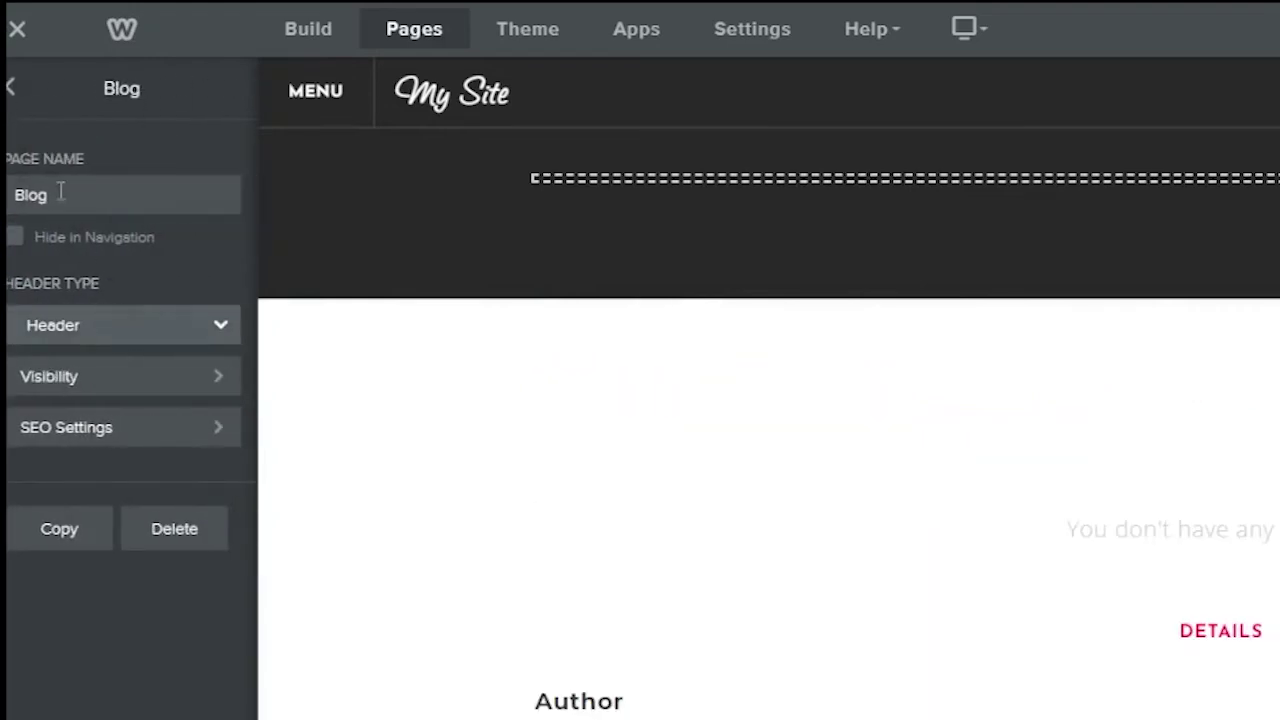
click(10, 88)
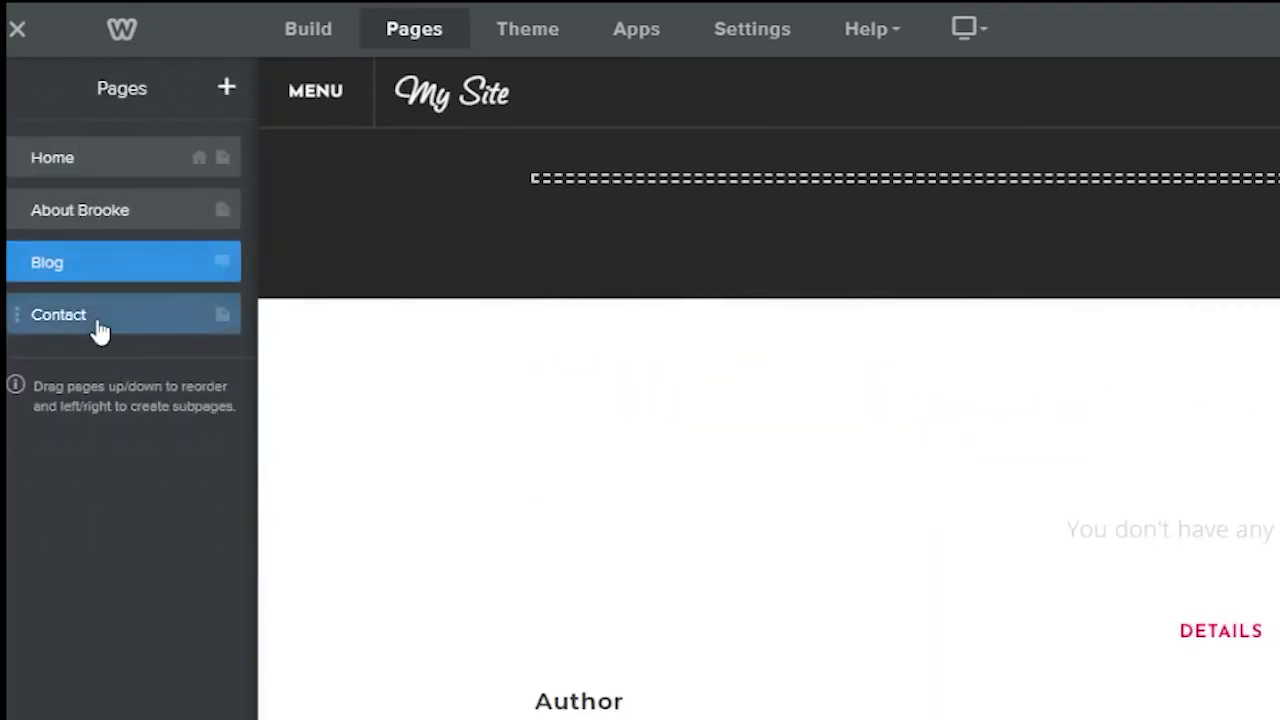
click(100, 332)
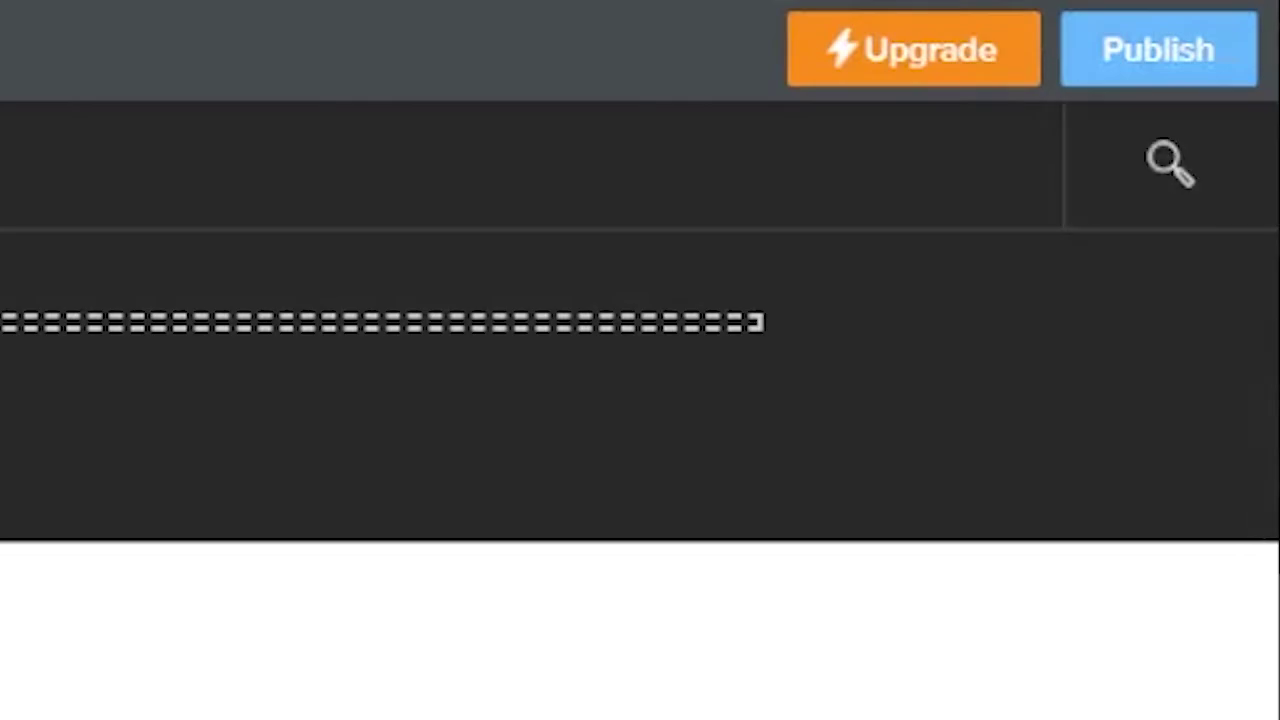
- Publish the website and review the home page from its header down to the article columns
click(1131, 58)
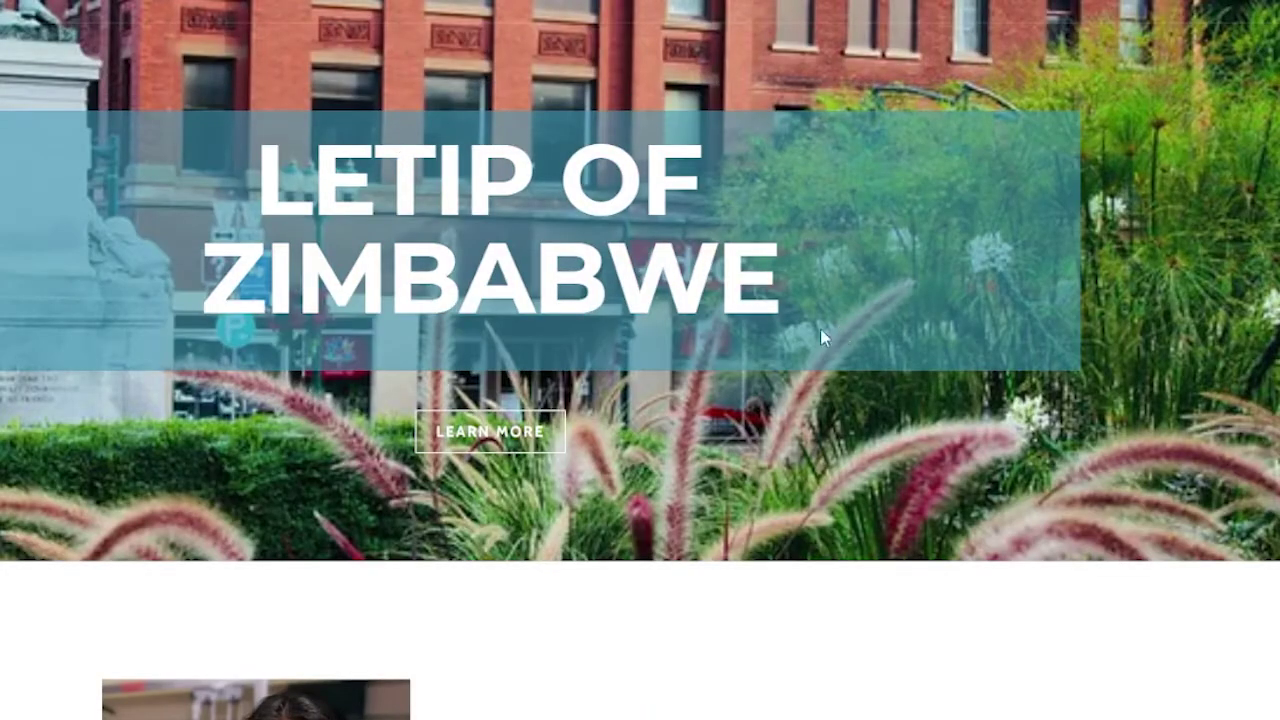
scroll(821, 337, down, 15)
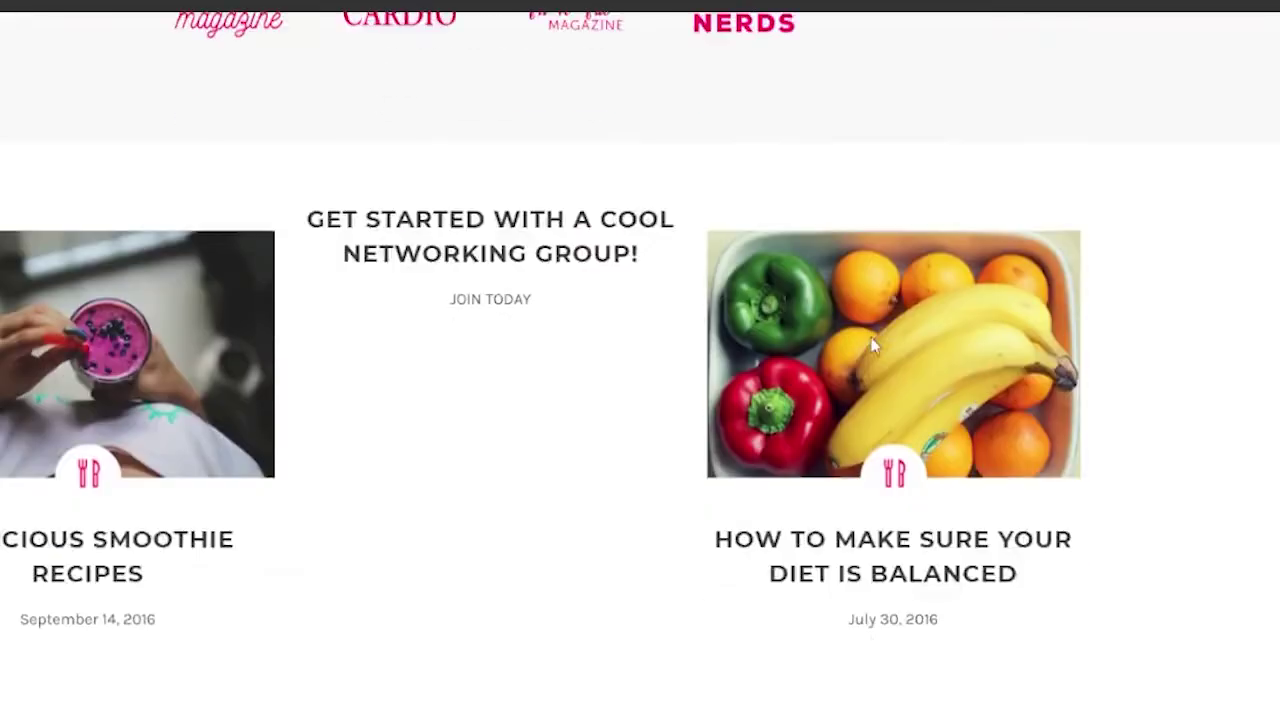
scroll(872, 345, down, 8)
scroll(880, 350, up, 15)
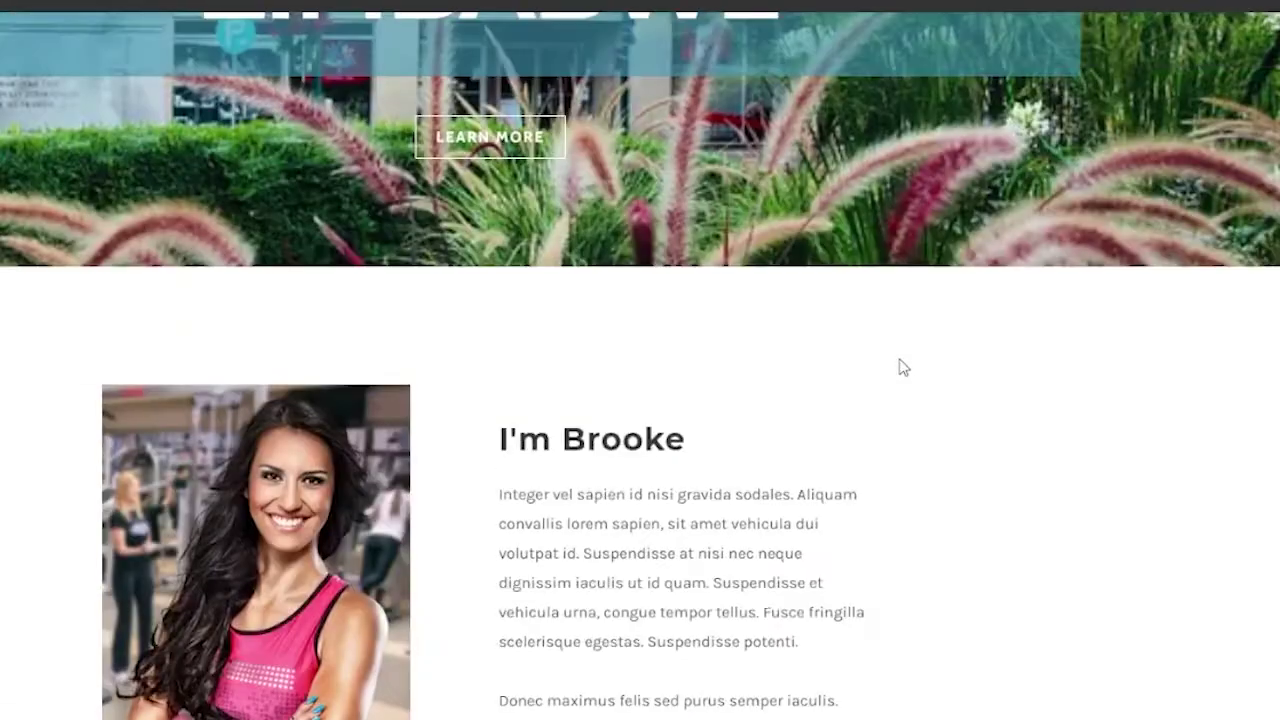
scroll(903, 368, up, 3)
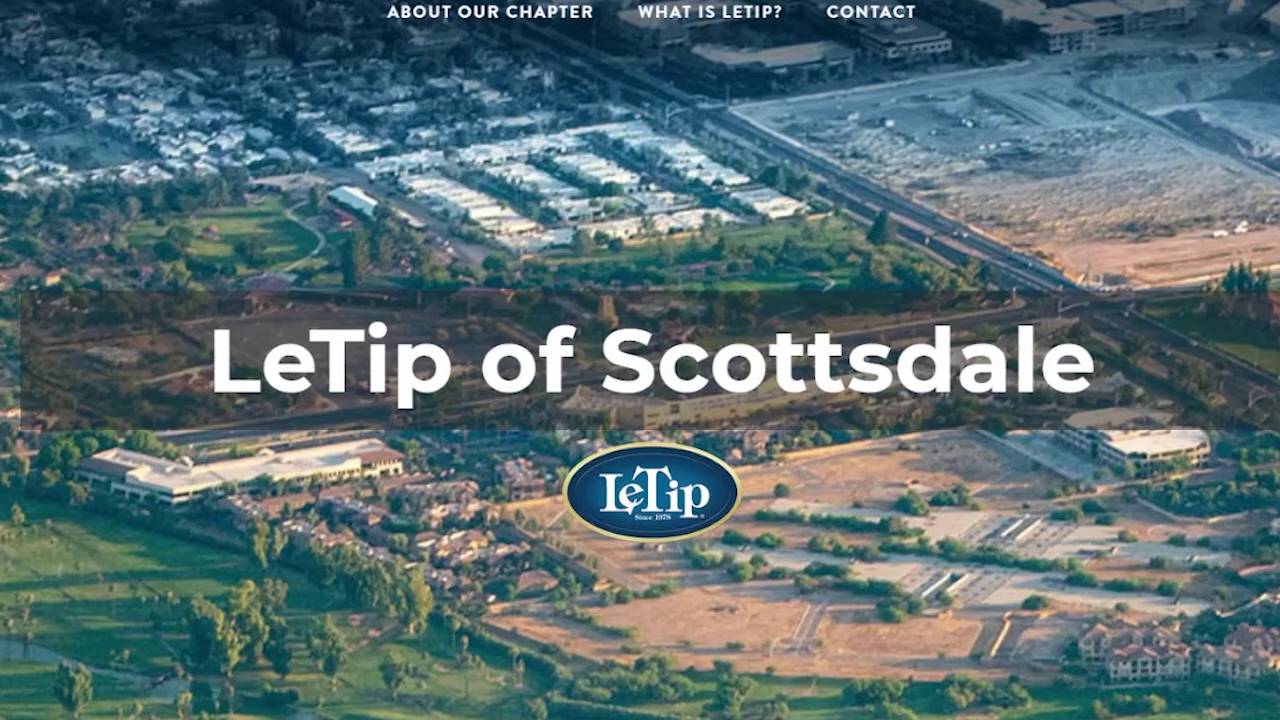
- Examine the "What is LeTip?" page of the LeTip of Scottsdale example site, including its text and image columns
click(727, 12)
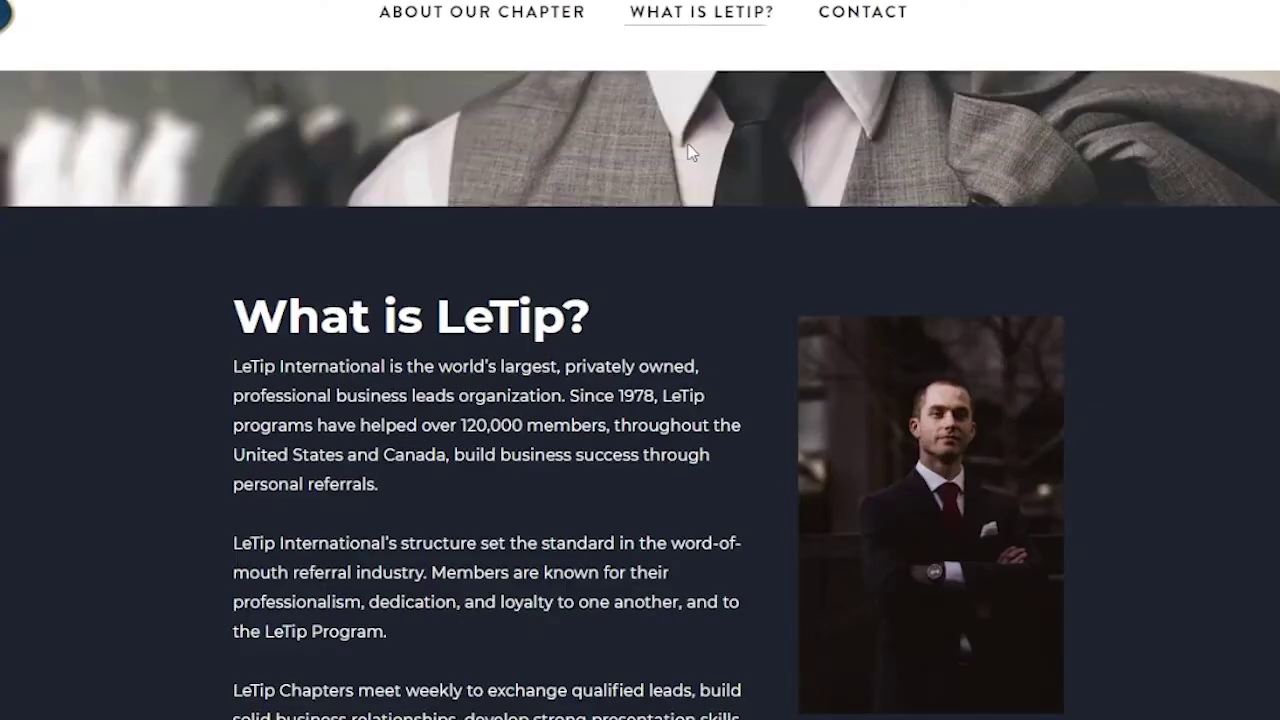
scroll(686, 149, down, 8)
scroll(870, 507, down, 1)
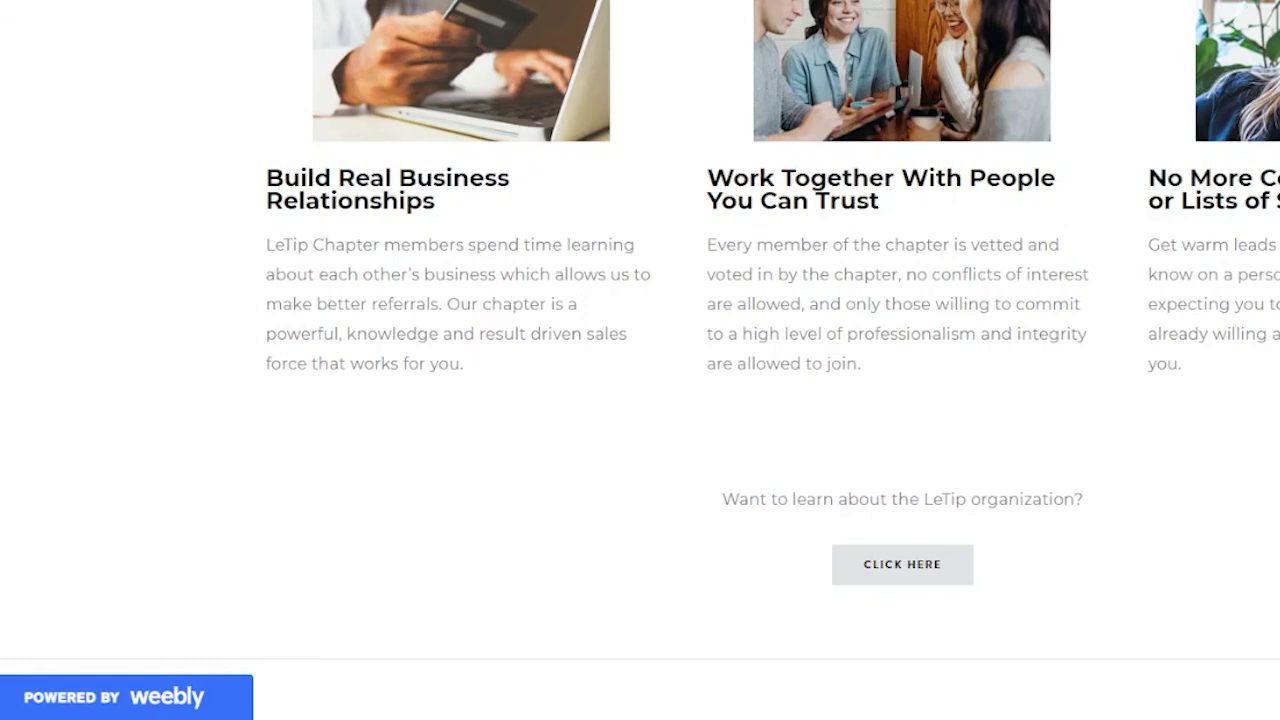
scroll(640, 360, up, 9)
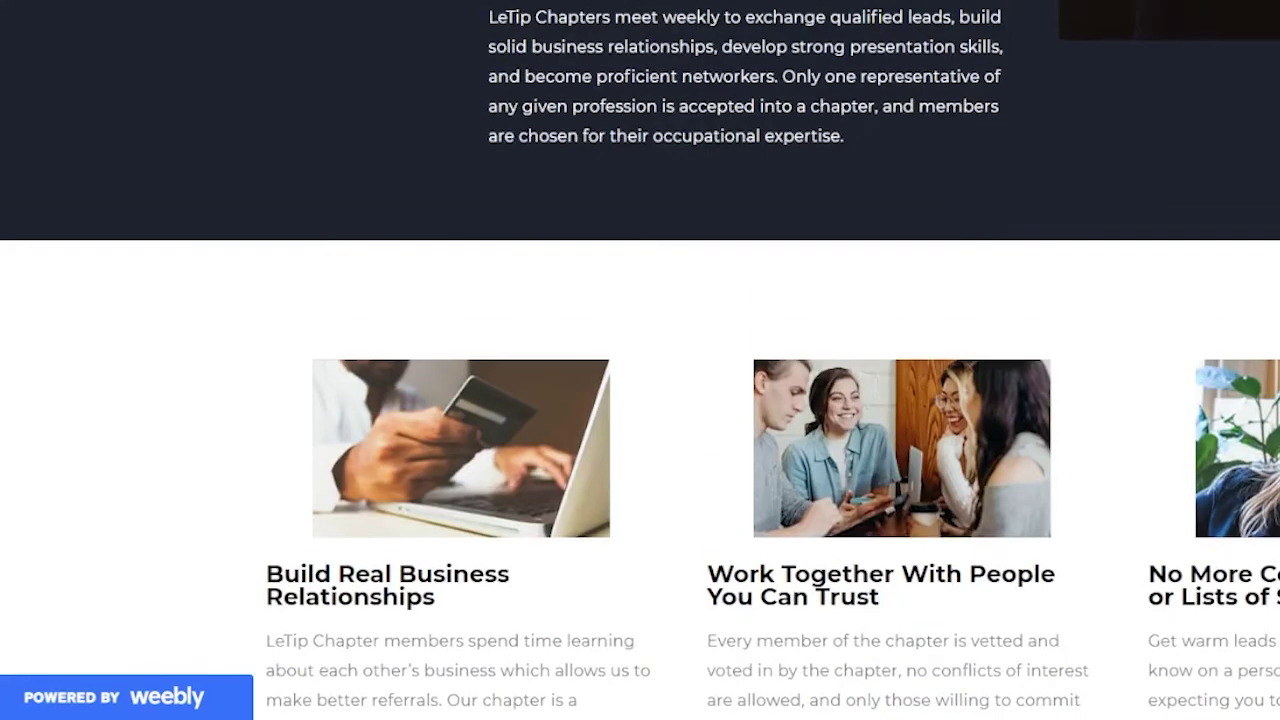